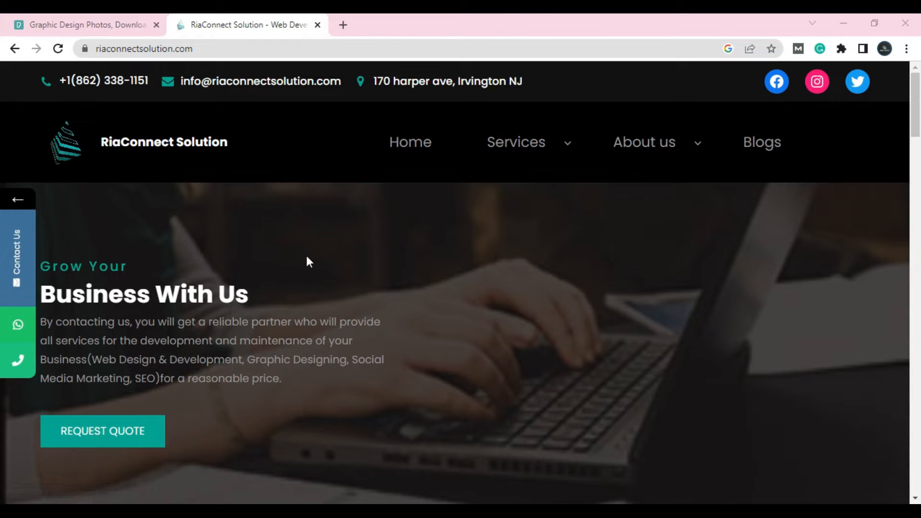
# - Scroll through the reference site's homepage to examine its services, video and portfolio sections
pyautogui.scroll(-7, 307, 260)
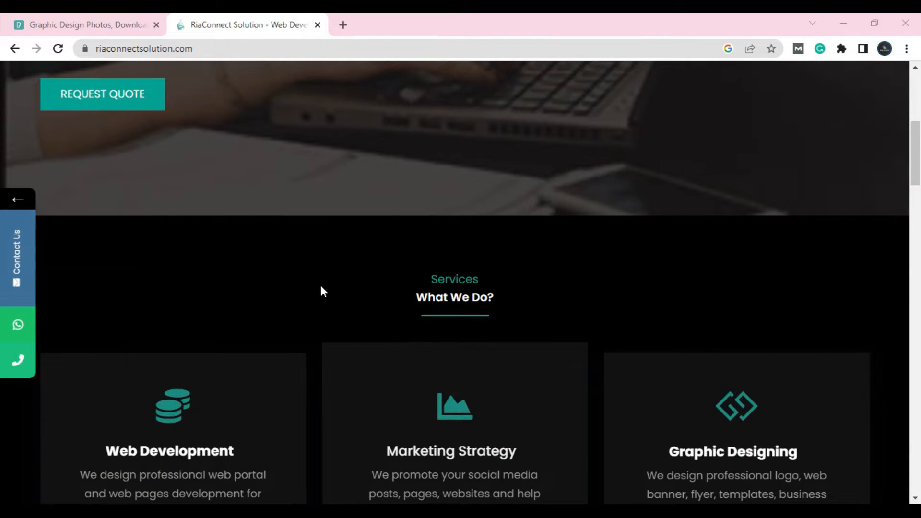
pyautogui.scroll(-20, 323, 303)
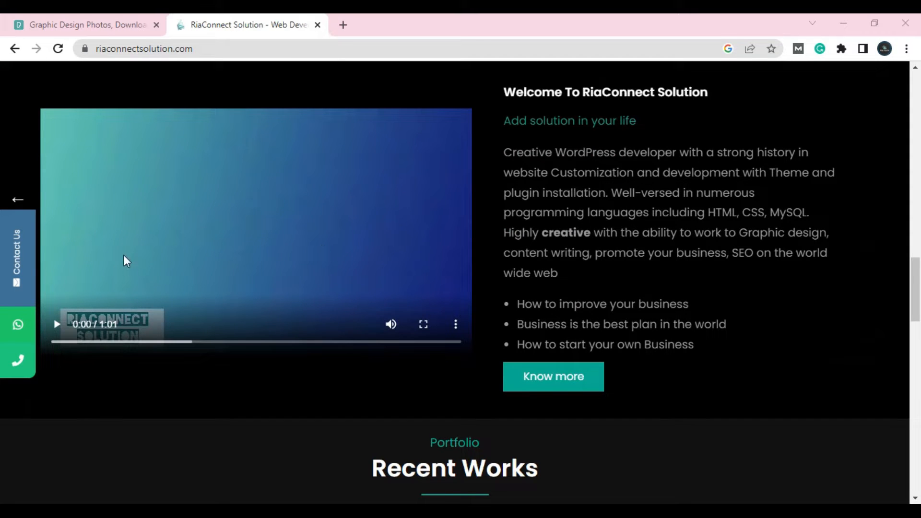
pyautogui.scroll(-20, 129, 247)
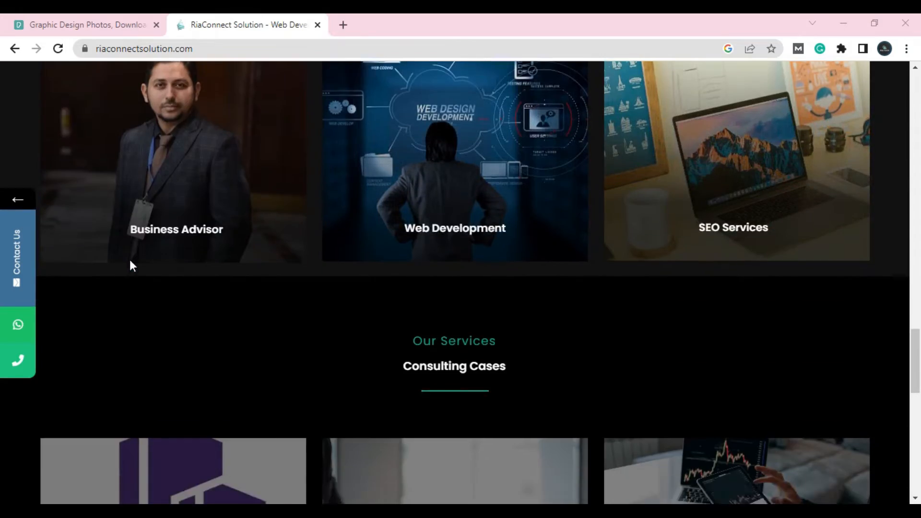
pyautogui.scroll(15, 134, 283)
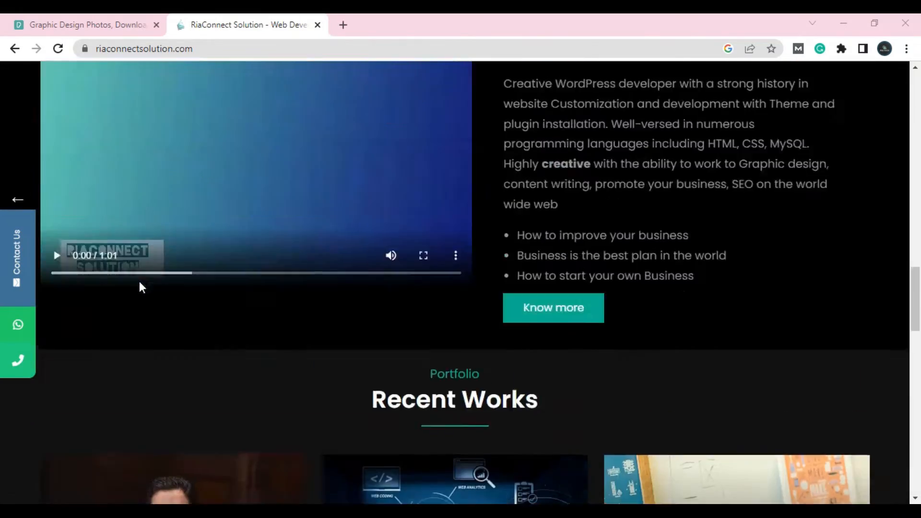
pyautogui.scroll(5, 142, 286)
pyautogui.scroll(-10, 172, 207)
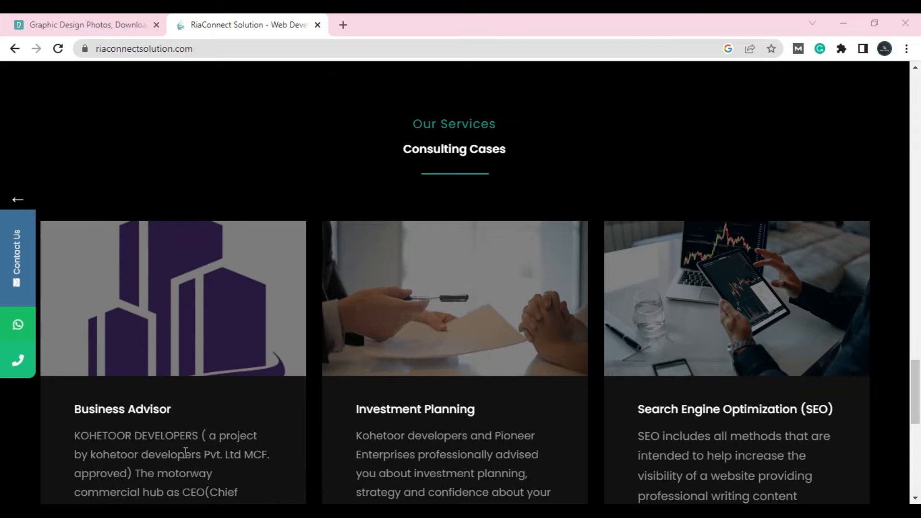
pyautogui.scroll(10, 387, 264)
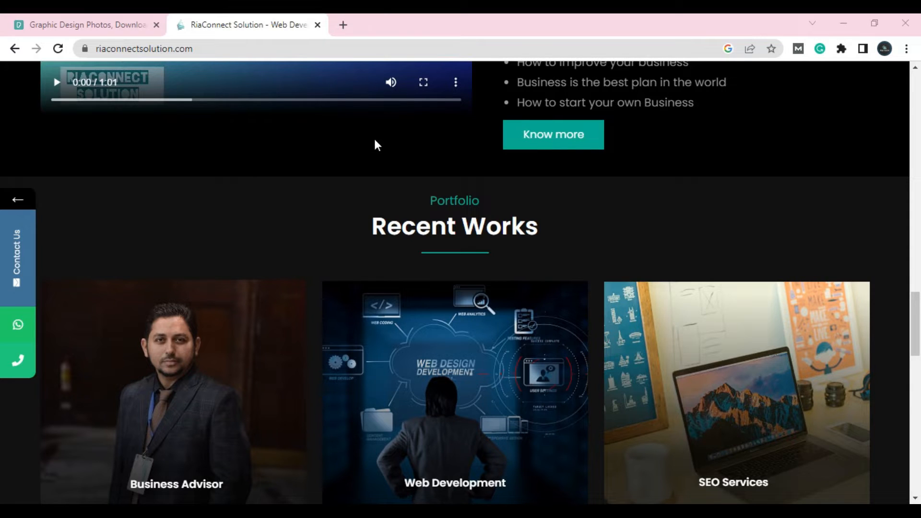
pyautogui.scroll(10, 291, 229)
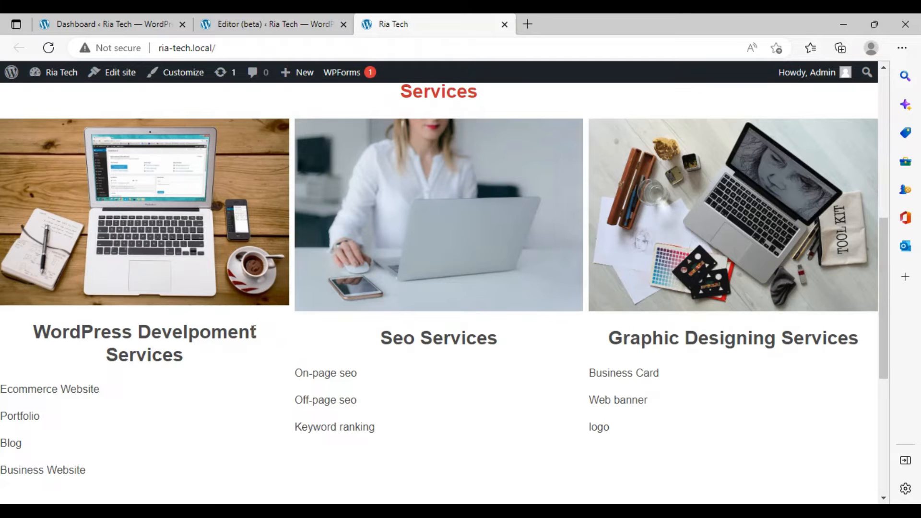
# - Switch between the site editor and the live Ria Tech homepage to review its Services section and footer
pyautogui.click(51, 14)
pyautogui.click(259, 16)
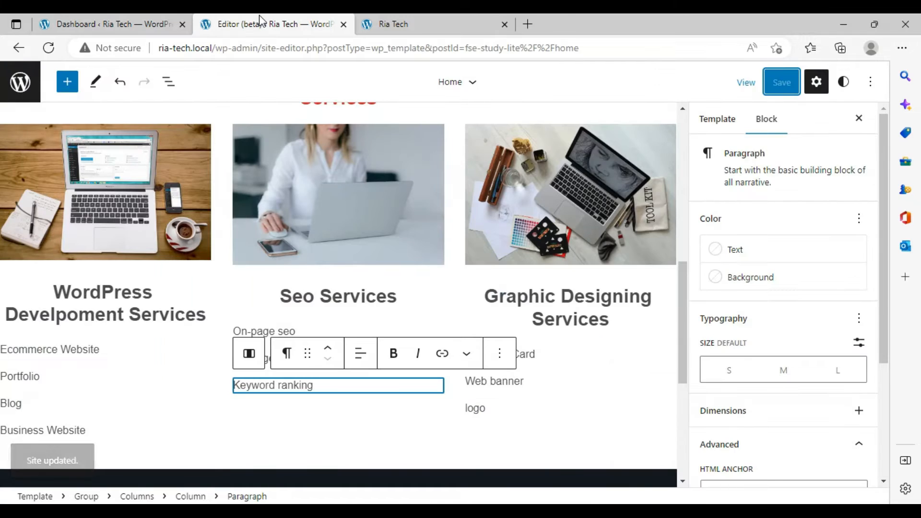
pyautogui.click(393, 24)
pyautogui.scroll(3, 384, 240)
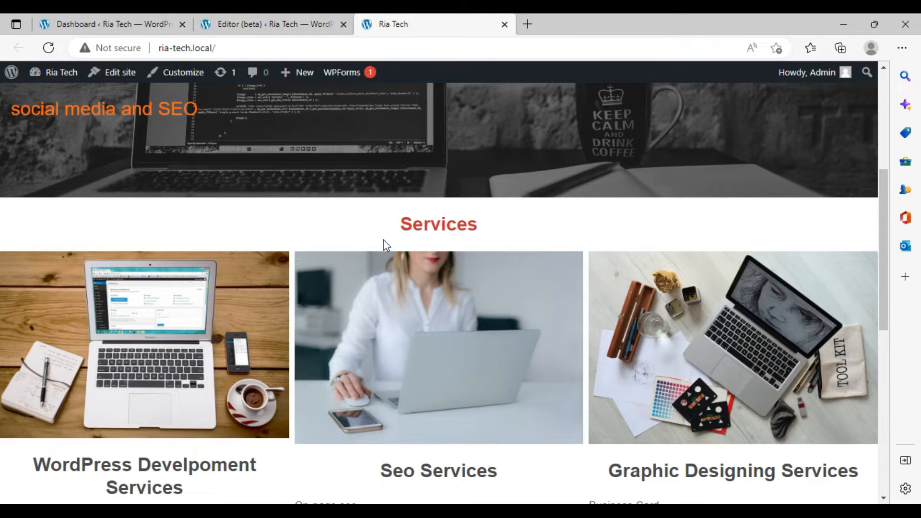
pyautogui.scroll(5, 385, 240)
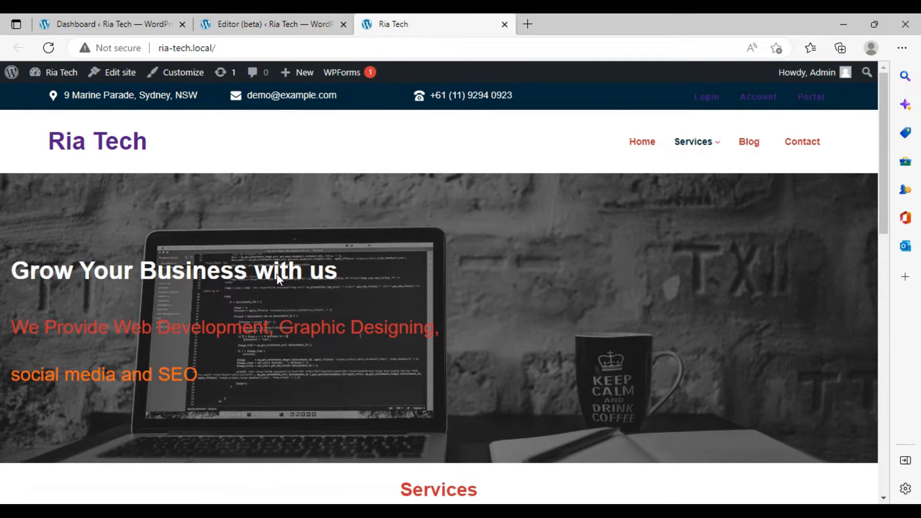
pyautogui.scroll(-5, 637, 327)
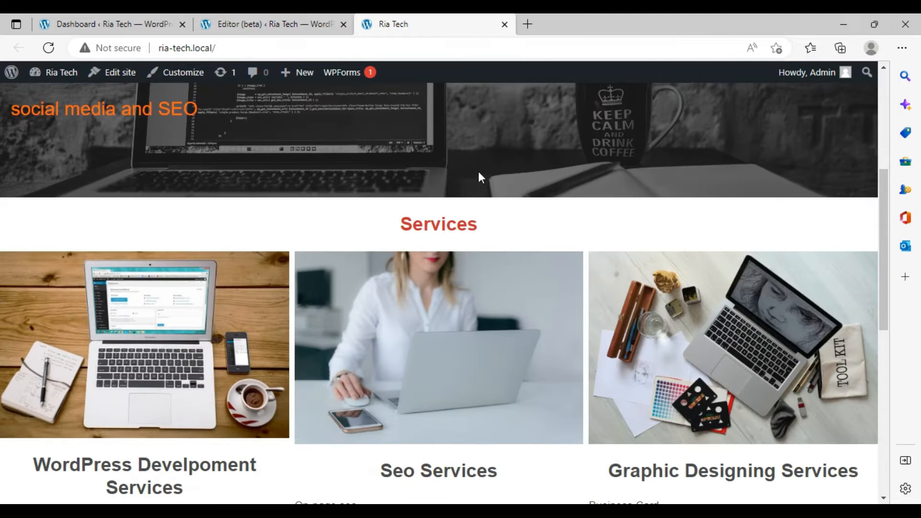
pyautogui.scroll(5, 479, 171)
pyautogui.scroll(-6, 468, 203)
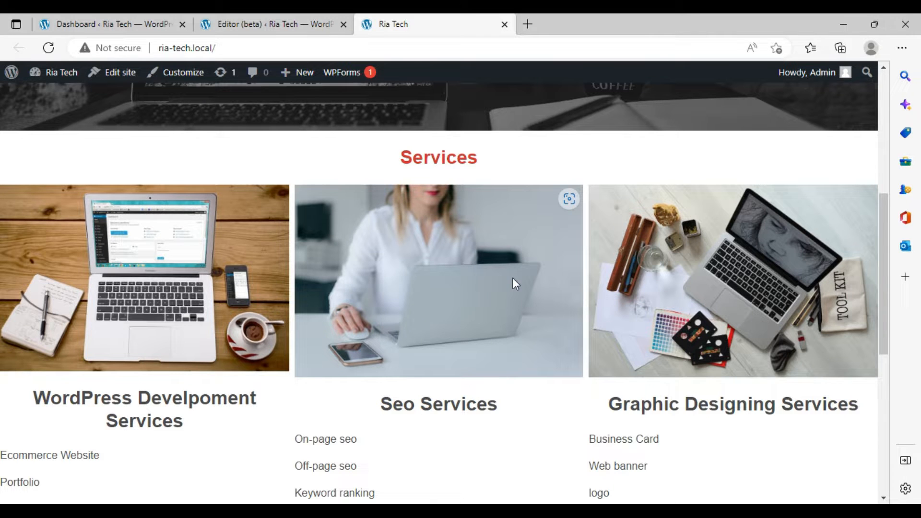
pyautogui.scroll(-7, 513, 277)
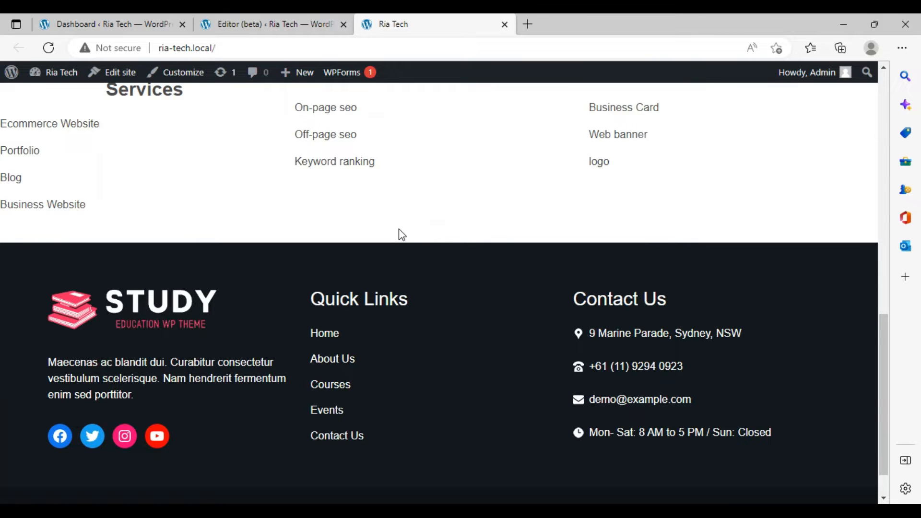
pyautogui.click(302, 20)
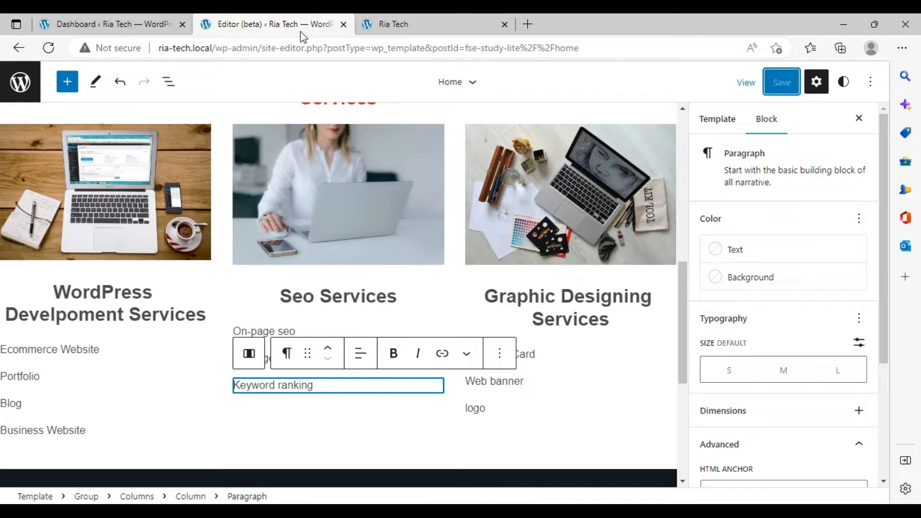
pyautogui.click(425, 18)
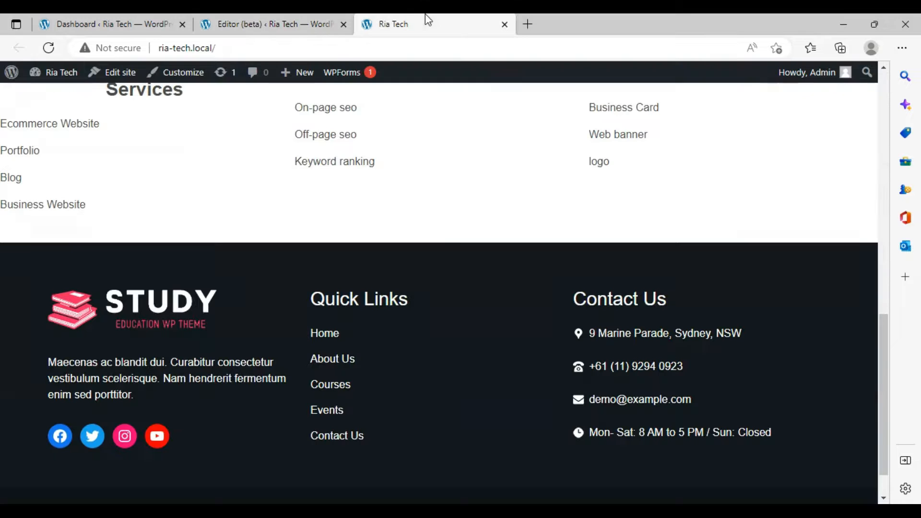
pyautogui.click(269, 24)
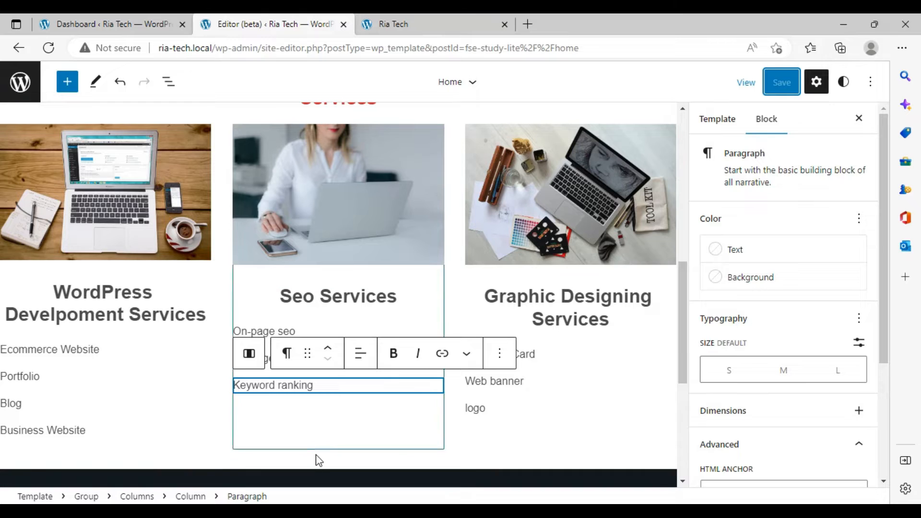
# - Insert a Media & Text block at the end of the group containing the Services section
pyautogui.moveTo(317, 461)
pyautogui.scroll(-6, 336, 461)
pyautogui.click(344, 461)
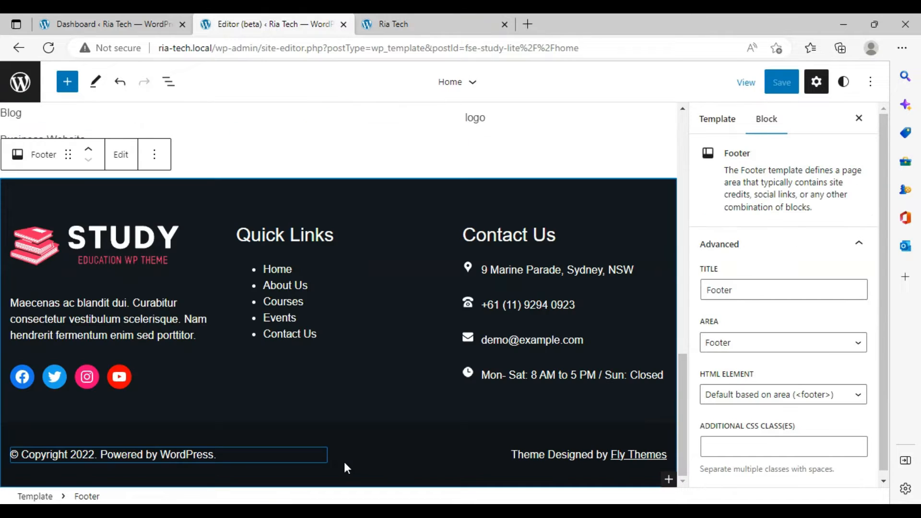
pyautogui.click(334, 162)
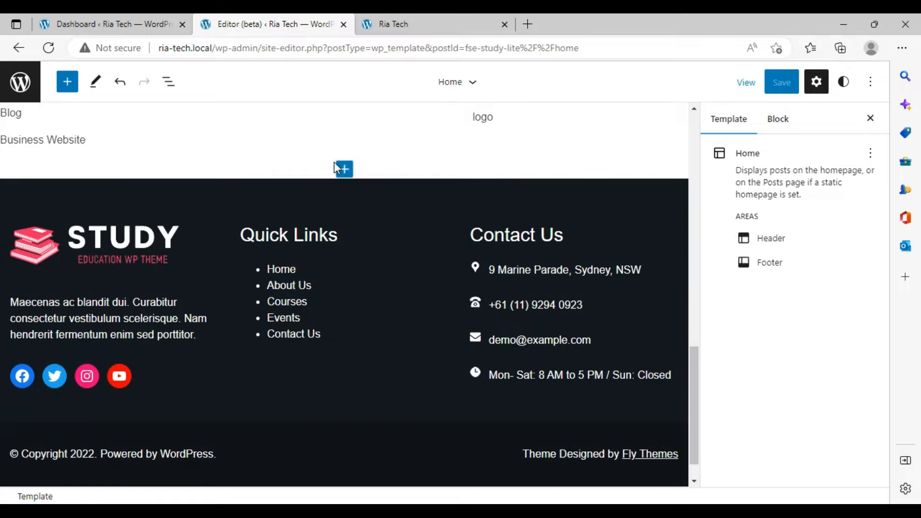
pyautogui.click(335, 162)
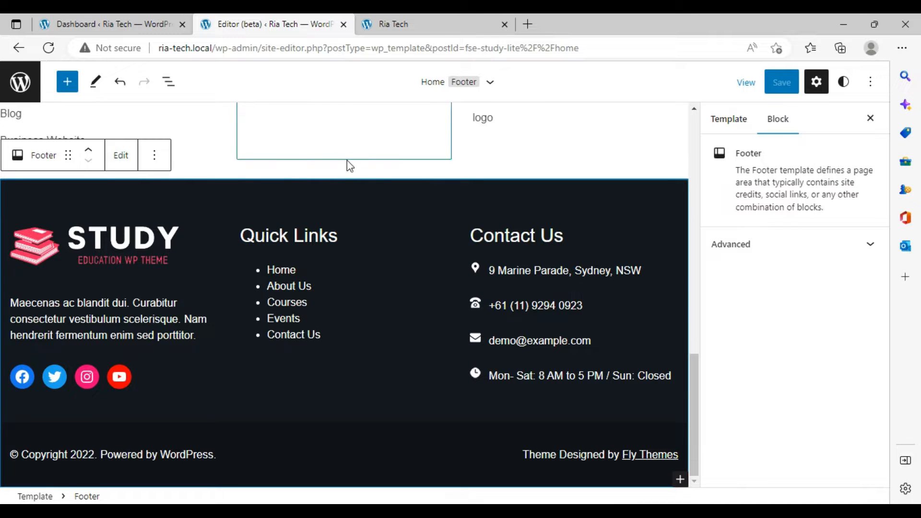
pyautogui.scroll(1, 347, 160)
pyautogui.scroll(10, 344, 163)
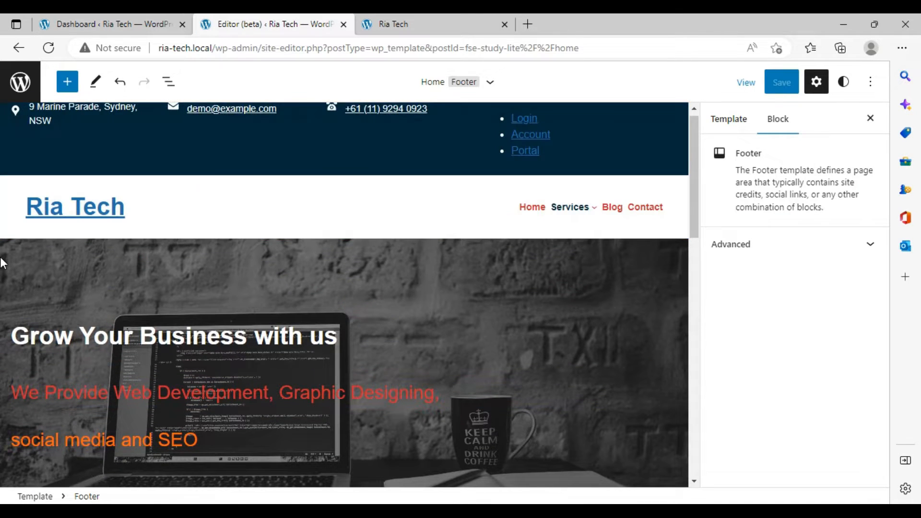
pyautogui.click(2, 259)
pyautogui.click(18, 215)
pyautogui.scroll(-8, 127, 287)
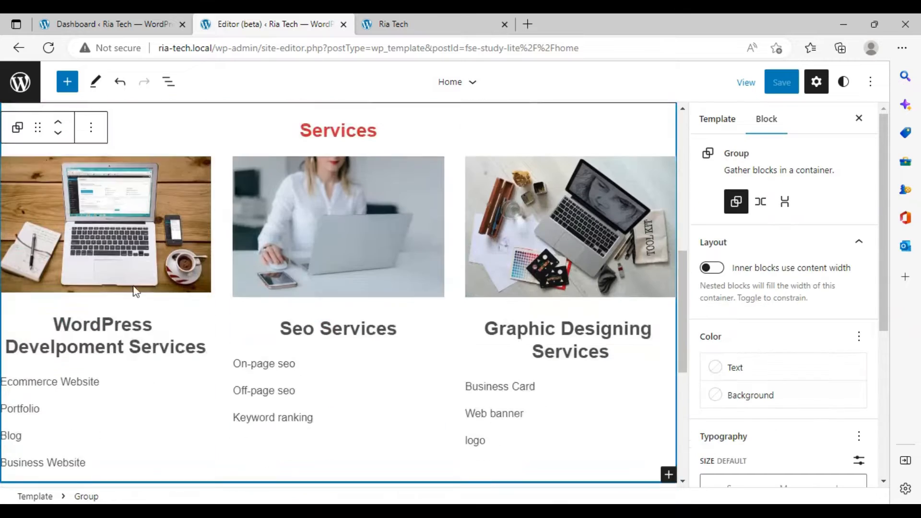
pyautogui.click(668, 438)
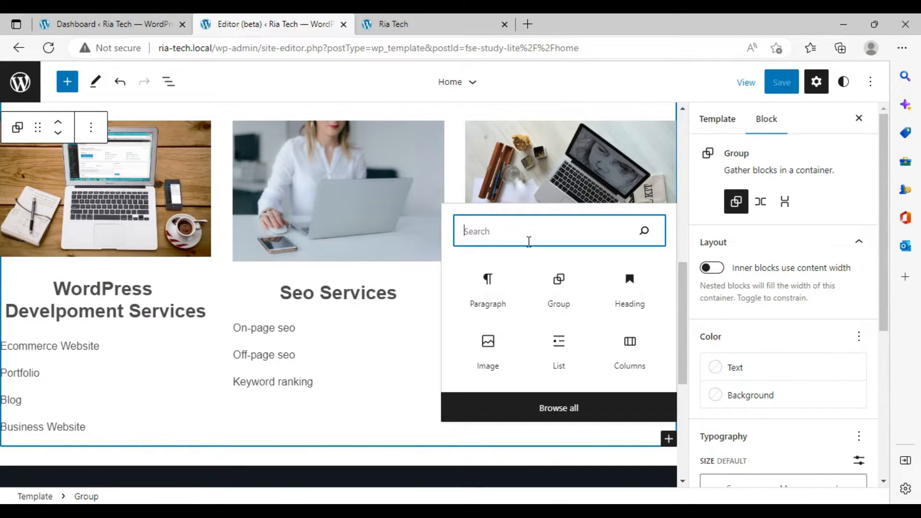
pyautogui.write('med')
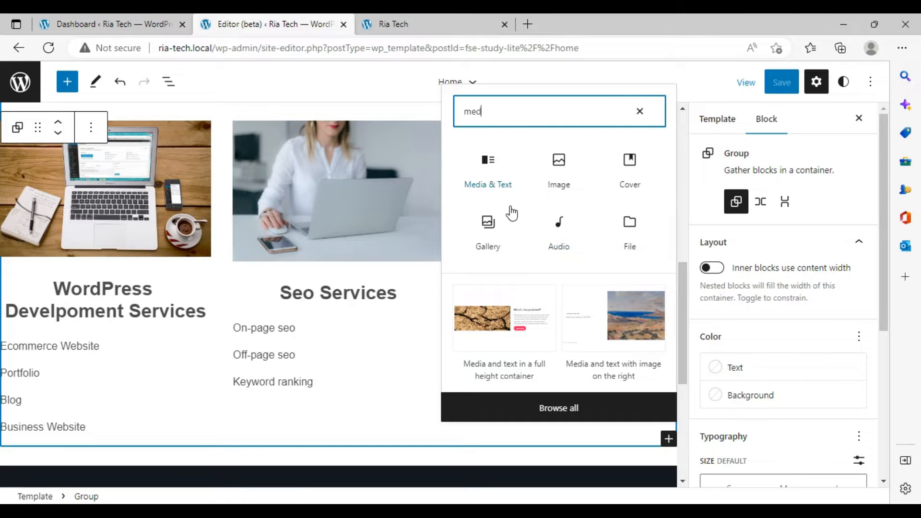
pyautogui.click(497, 160)
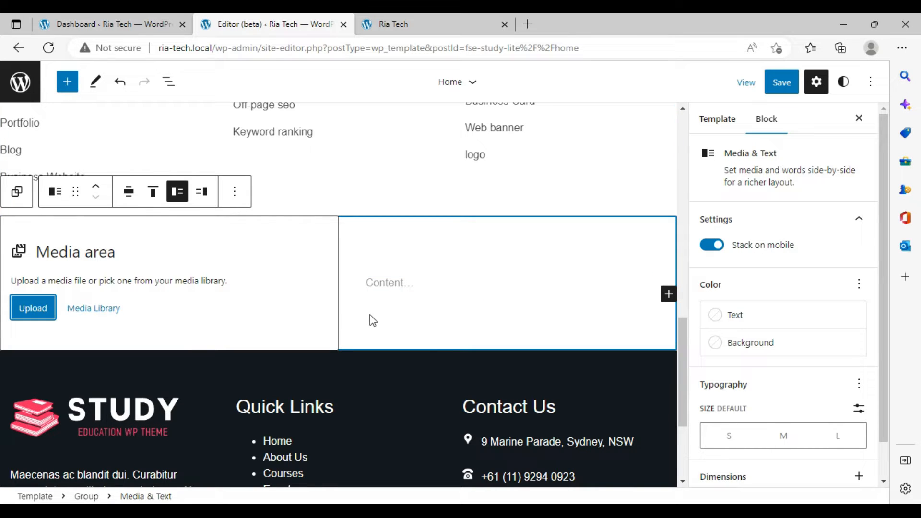
pyautogui.click(201, 191)
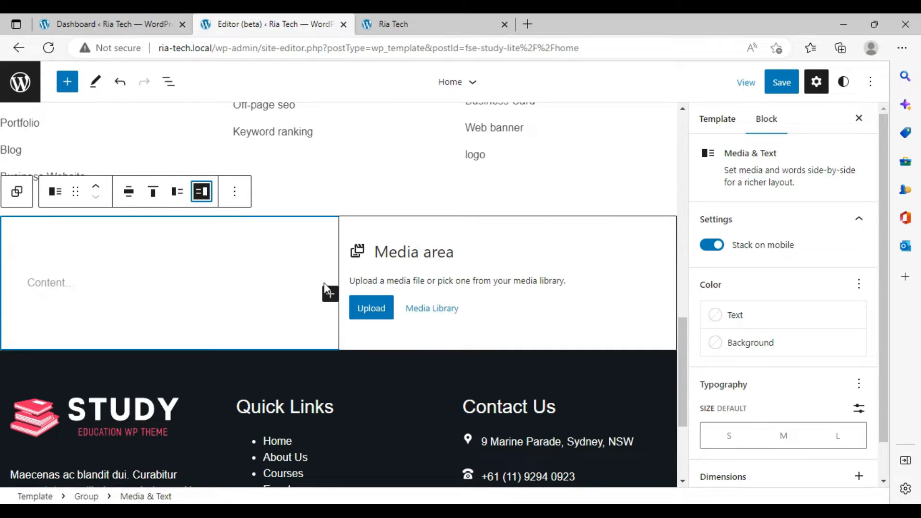
pyautogui.click(177, 191)
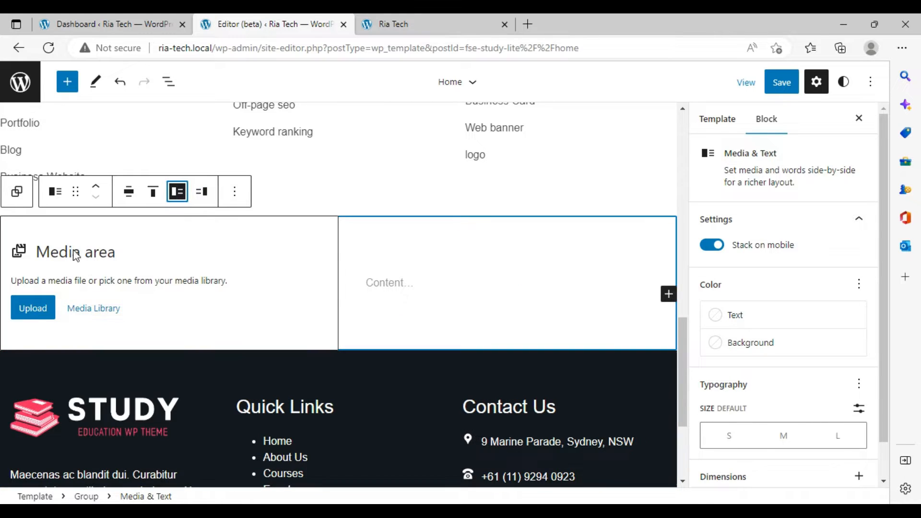
pyautogui.click(45, 312)
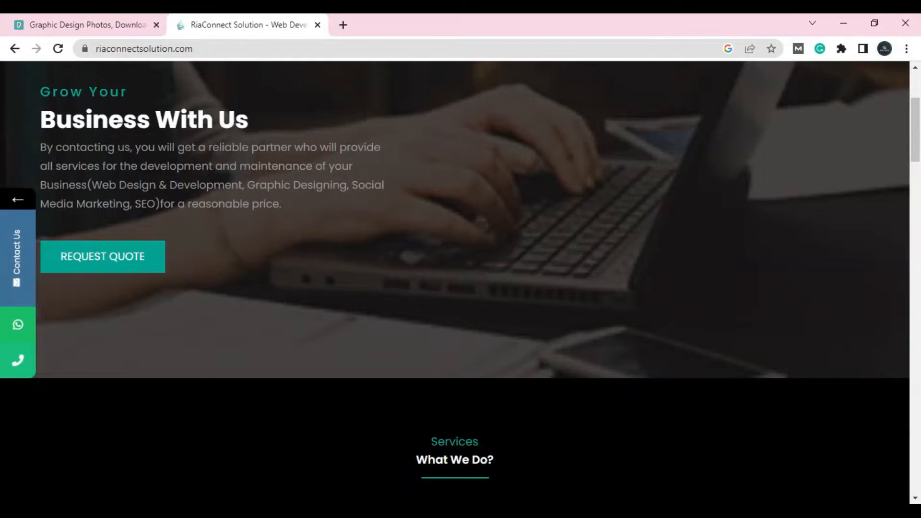
# - Replace the Pexels search with the recent search for Computer Screen photos
pyautogui.click(81, 23)
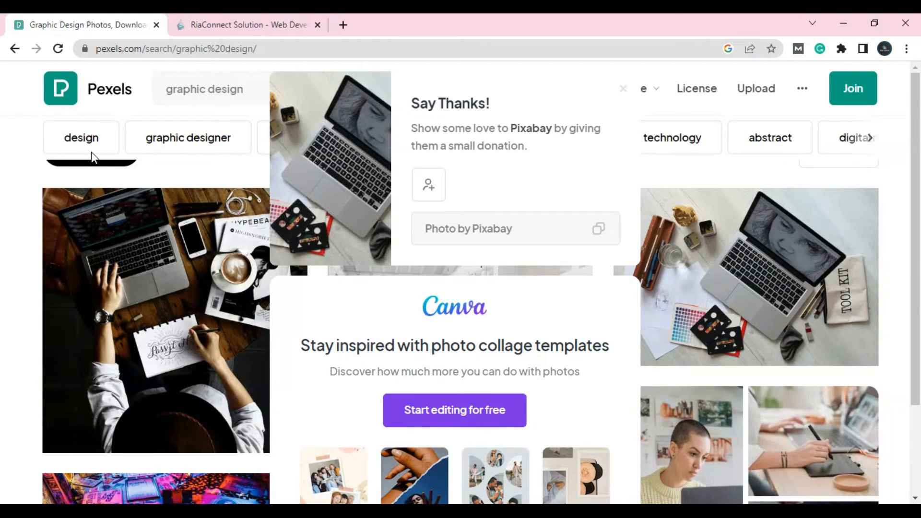
pyautogui.click(248, 94)
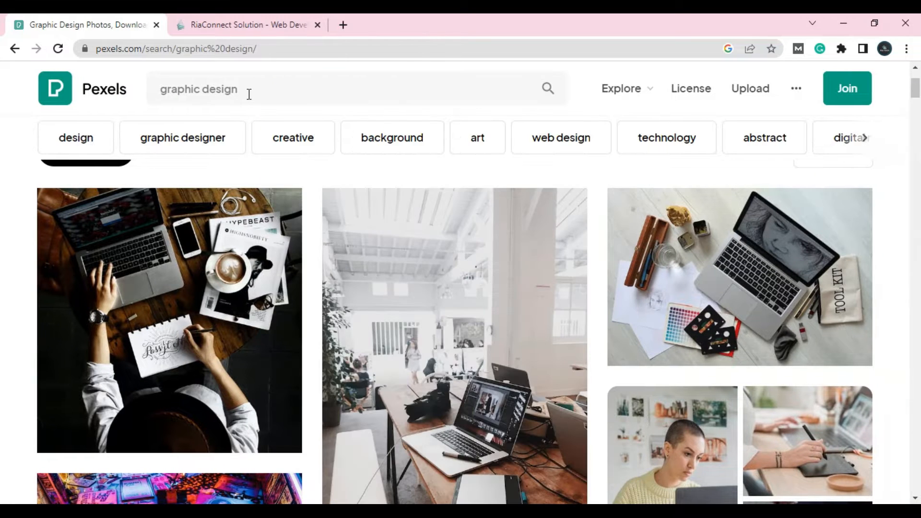
pyautogui.click(249, 94)
pyautogui.press('BackSpace')
pyautogui.press('BackSpace')
pyautogui.press('BackSpace')
pyautogui.press('BackSpace')
pyautogui.press('BackSpace')
pyautogui.press('BackSpace')
pyautogui.press('BackSpace')
pyautogui.press('BackSpace')
pyautogui.press('BackSpace')
pyautogui.press('BackSpace')
pyautogui.press('BackSpace')
pyautogui.press('BackSpace')
pyautogui.press('BackSpace')
pyautogui.press('BackSpace')
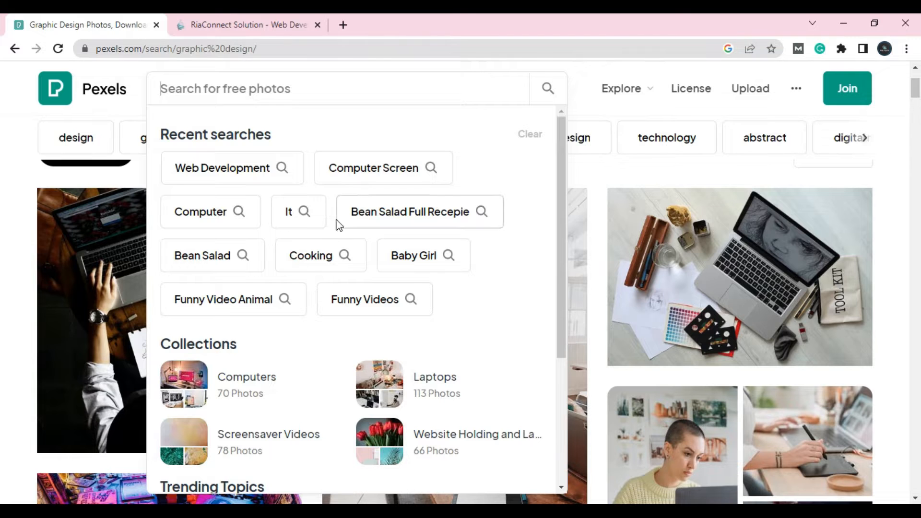
pyautogui.click(363, 177)
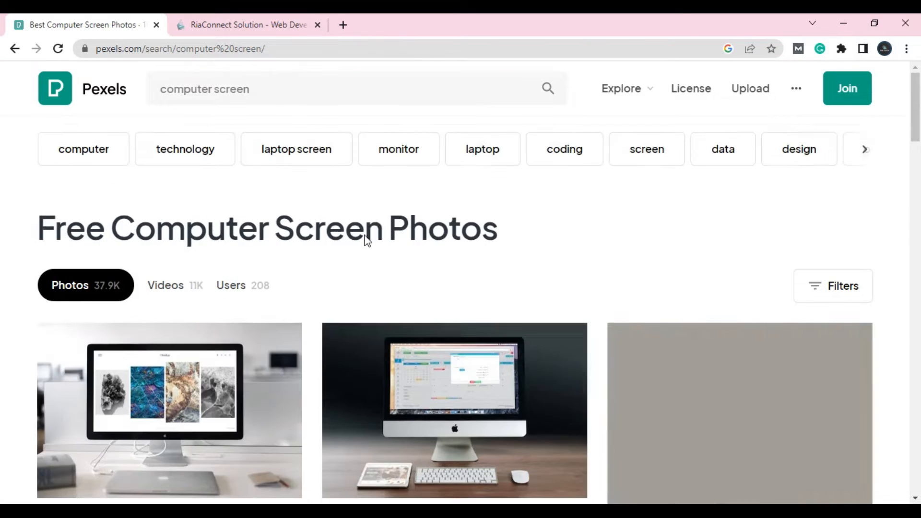
# - Download the Serpstat photo of a desktop monitor showing a chart on a desk
pyautogui.scroll(-5, 367, 202)
pyautogui.scroll(-3, 370, 230)
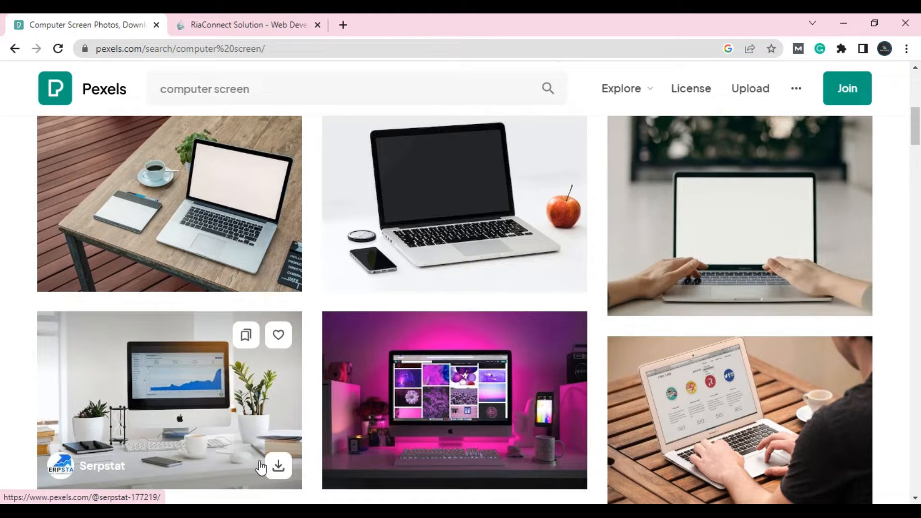
pyautogui.click(287, 464)
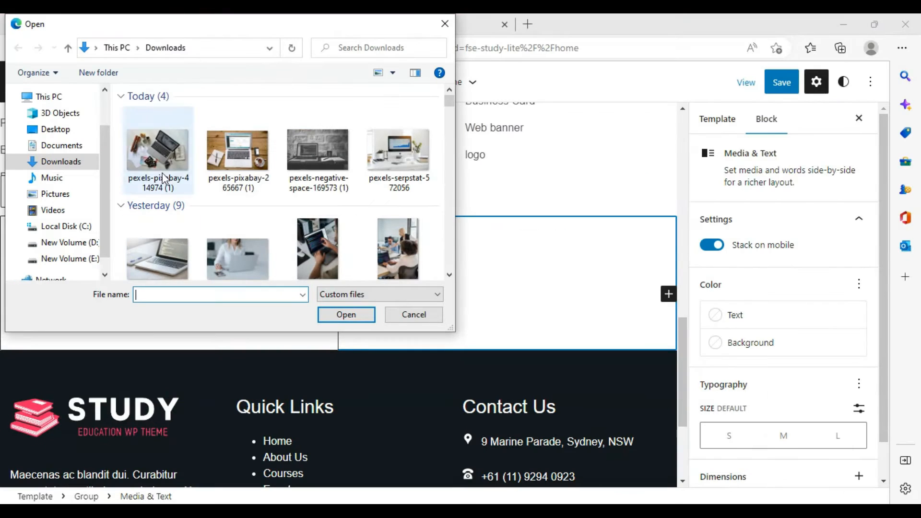
# - Upload the downloaded Serpstat desk-monitor photo into the Media & Text block's media area
pyautogui.click(442, 23)
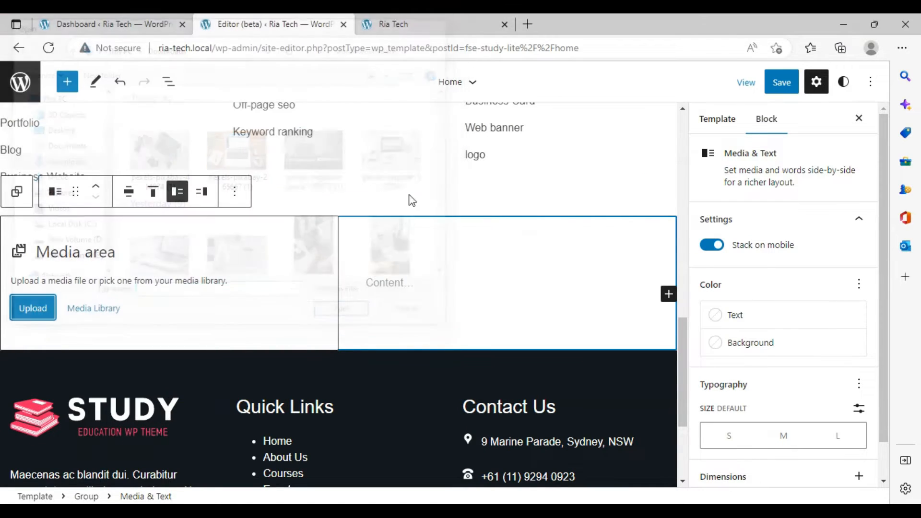
pyautogui.click(31, 308)
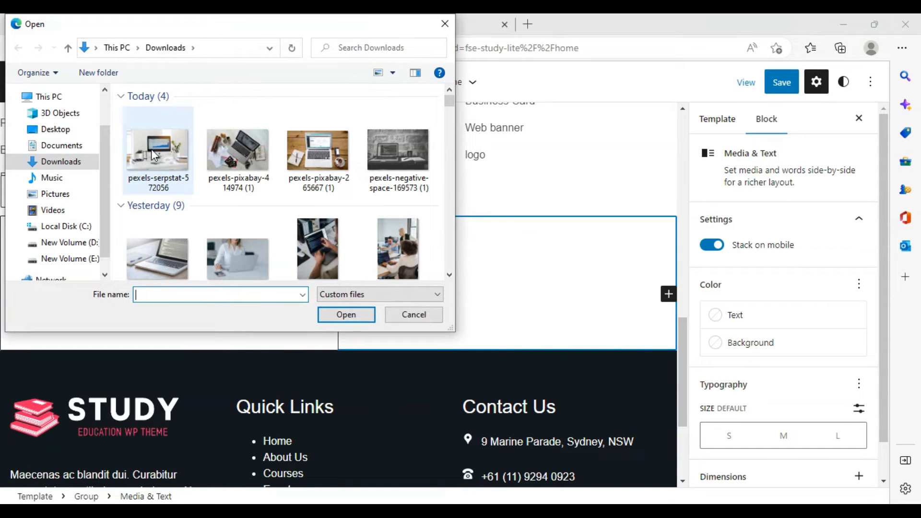
pyautogui.click(151, 149)
pyautogui.click(343, 316)
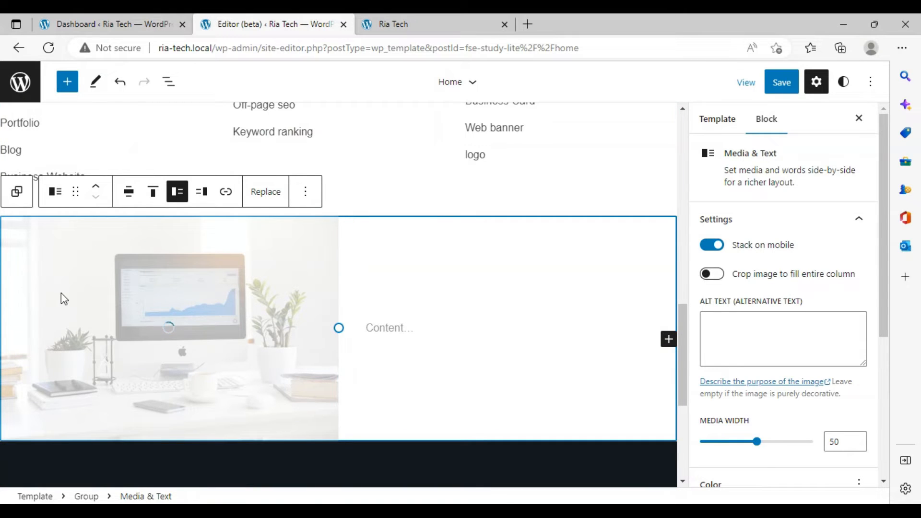
# - Add a Heading block to the text column and move it above the content paragraph
pyautogui.click(375, 324)
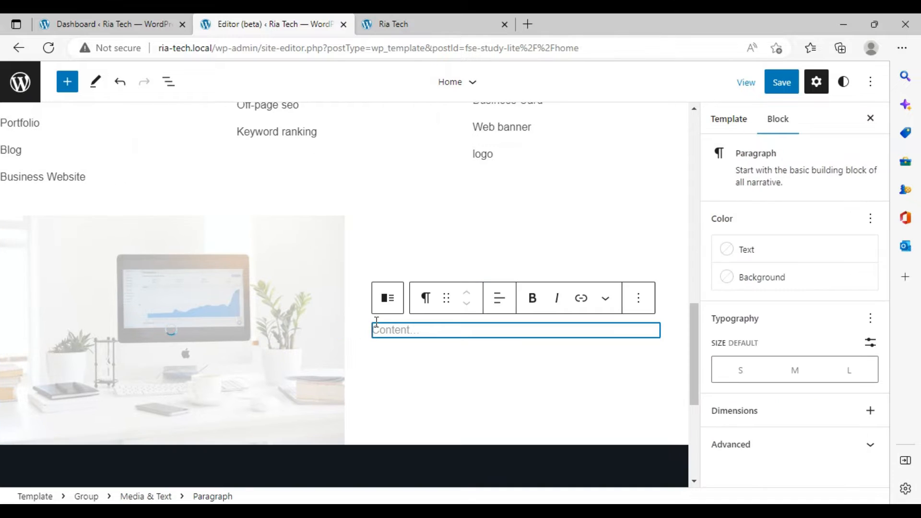
pyautogui.click(382, 277)
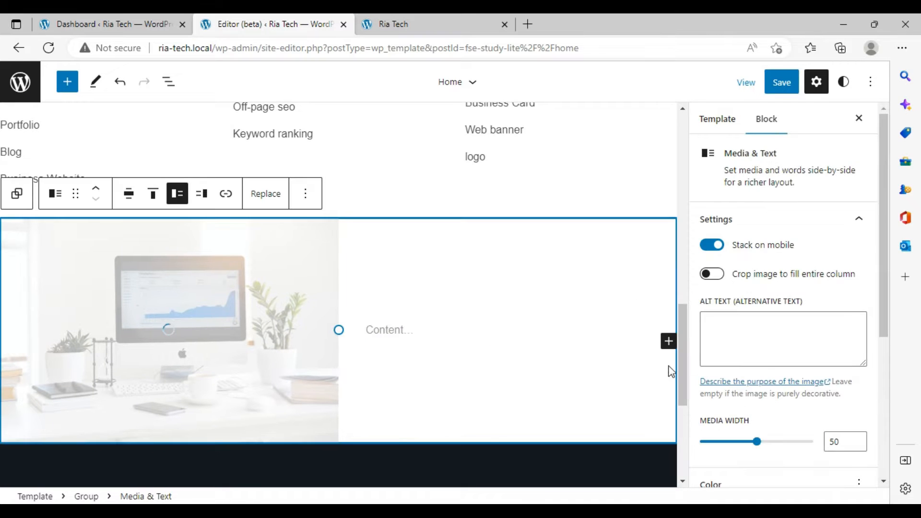
pyautogui.click(668, 343)
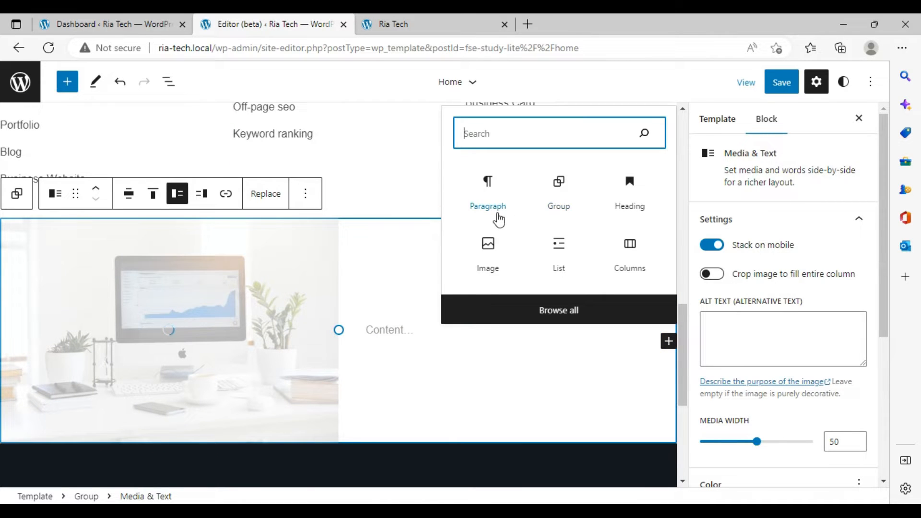
pyautogui.click(624, 207)
pyautogui.click(624, 207)
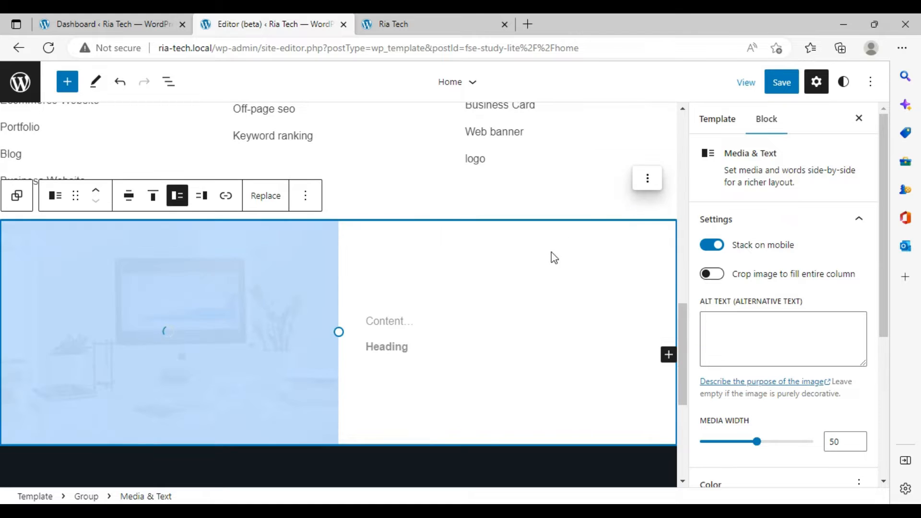
pyautogui.click(387, 354)
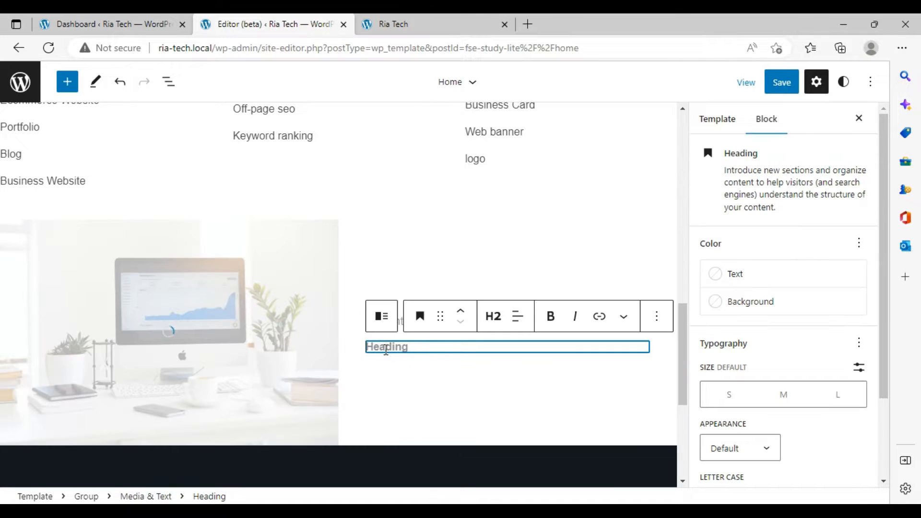
pyautogui.click(461, 311)
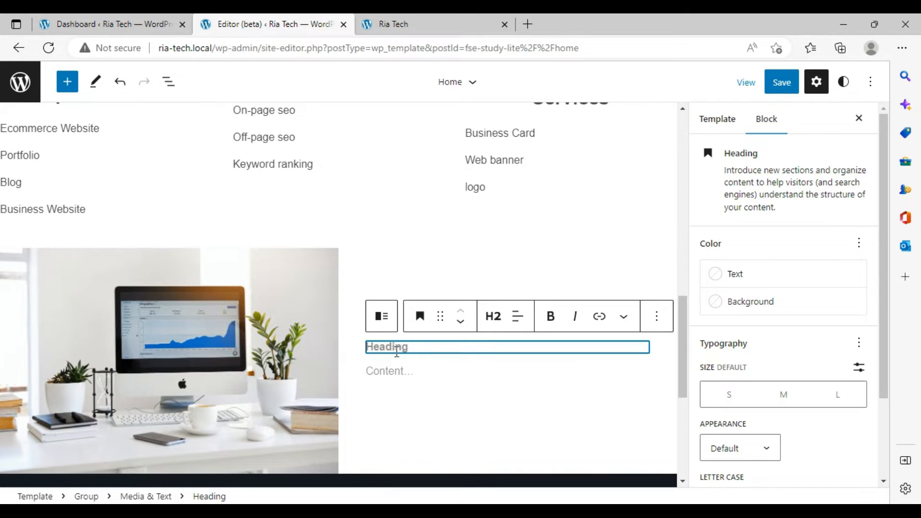
# - Title the heading "Welcome to RiaTECH" and set its font size to L
pyautogui.write('Welcom')
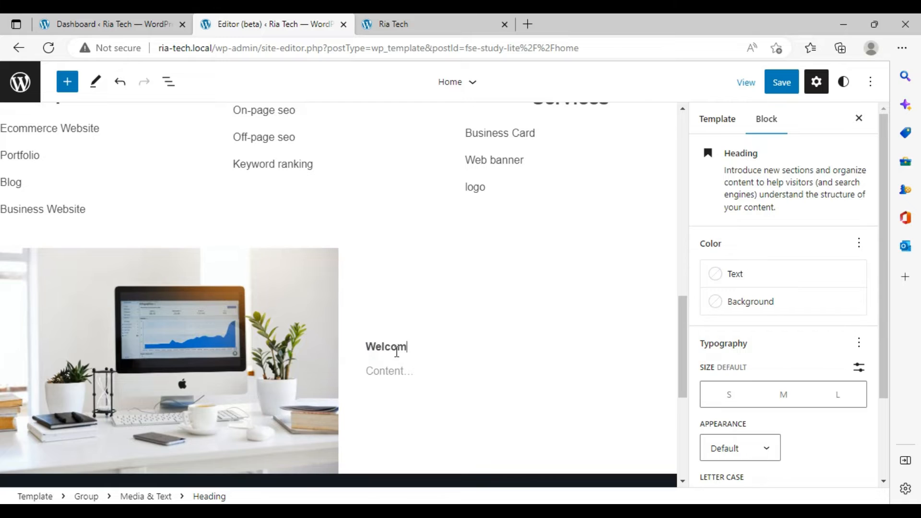
pyautogui.write('e tp Ria')
pyautogui.press('BackSpace')
pyautogui.write('o RiaTECH')
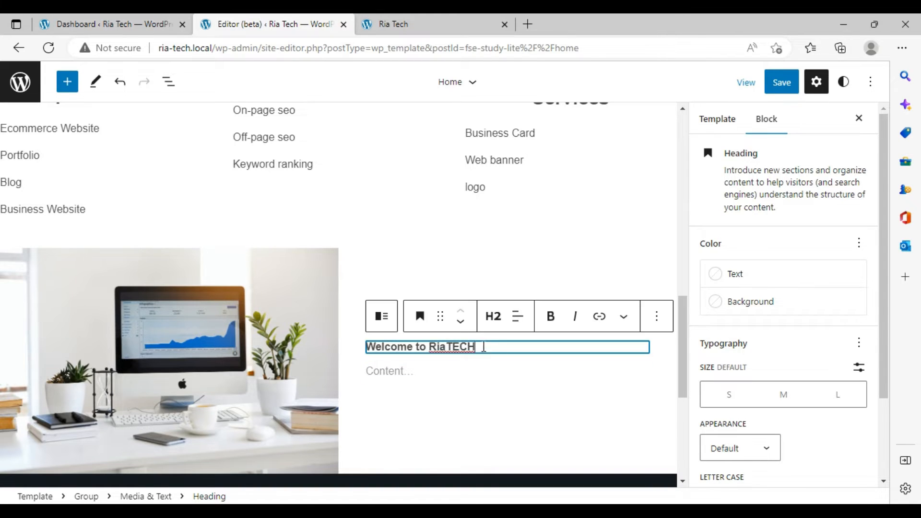
pyautogui.click(451, 346)
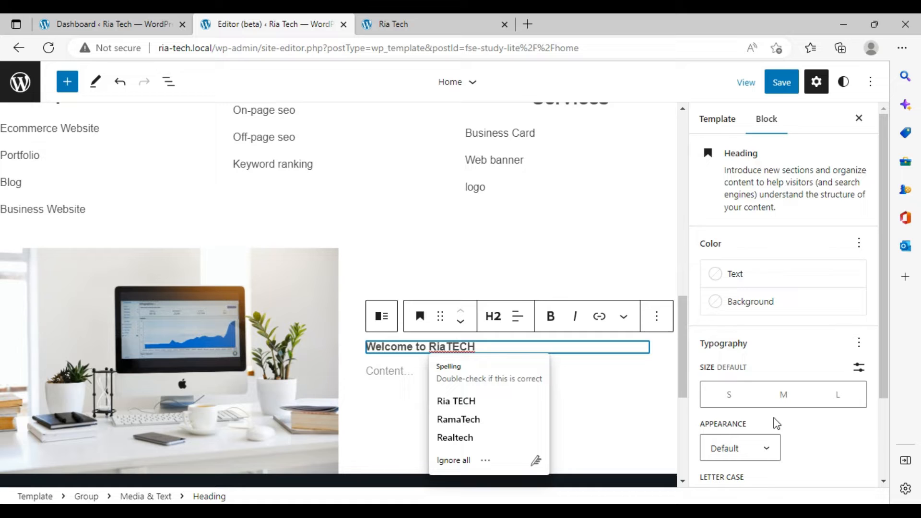
pyautogui.click(846, 394)
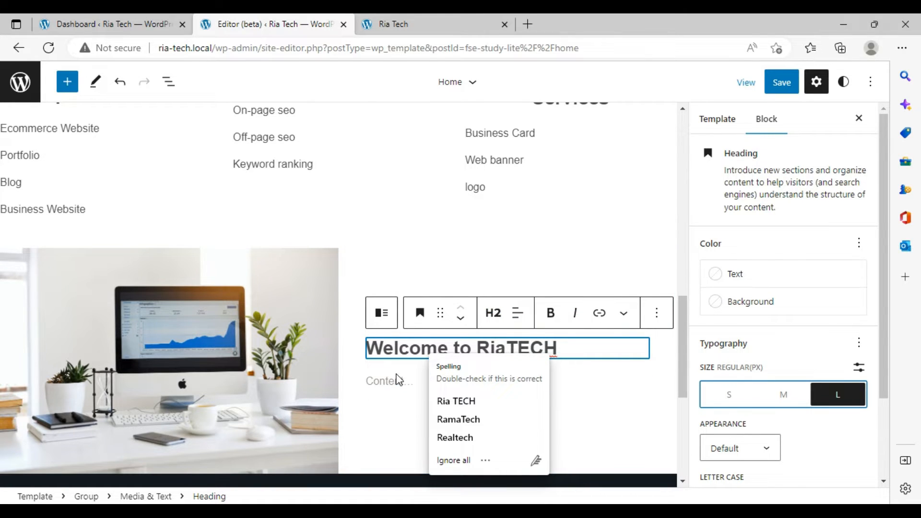
# - Paste the copied WordPress developer description into the content paragraph below the heading
pyautogui.click(394, 381)
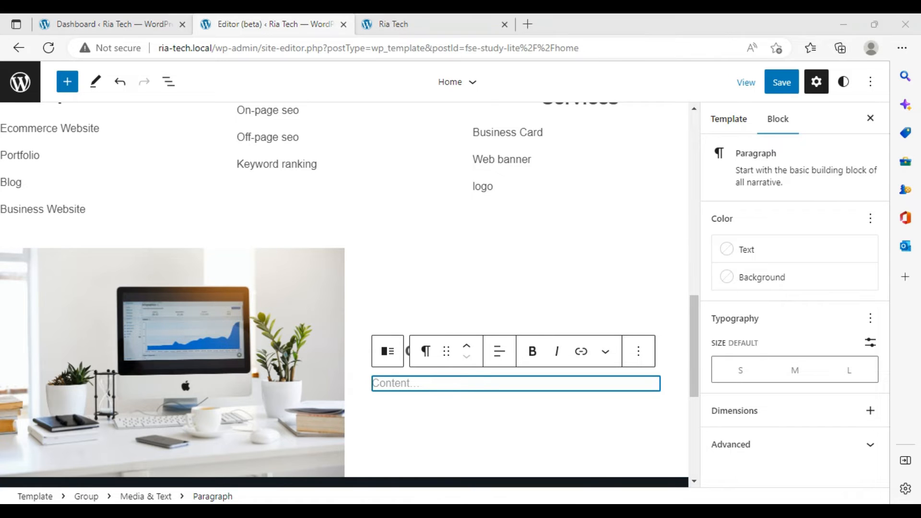
pyautogui.hotkey('alt', 'Tab')
pyautogui.hotkey('alt', 'Tab')
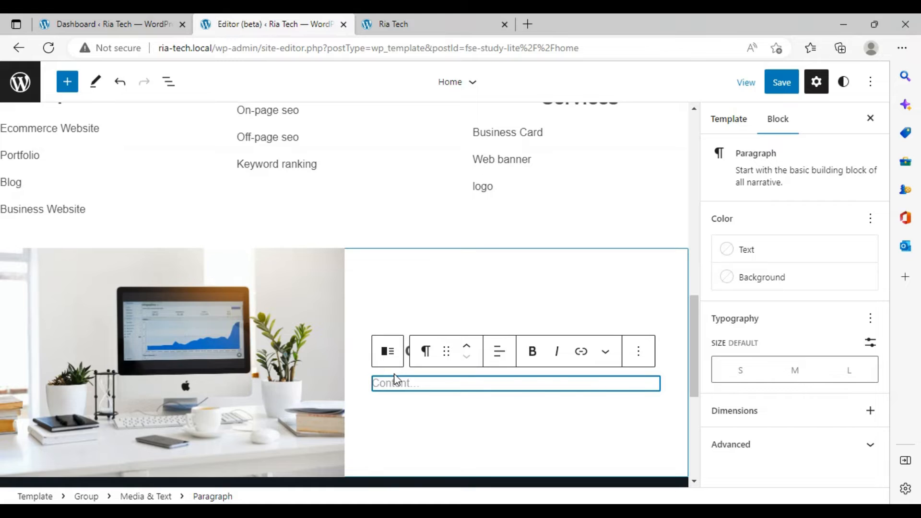
pyautogui.write('Creative WordPress developer with a strong history in website Customization and development with Theme and plugin installation. Well-versed in numerous programming languages including HTML, CSS, MySQL. Highly creative with the ability to work to Graphic design, content writing, promote your business, SEO on the world wide web')
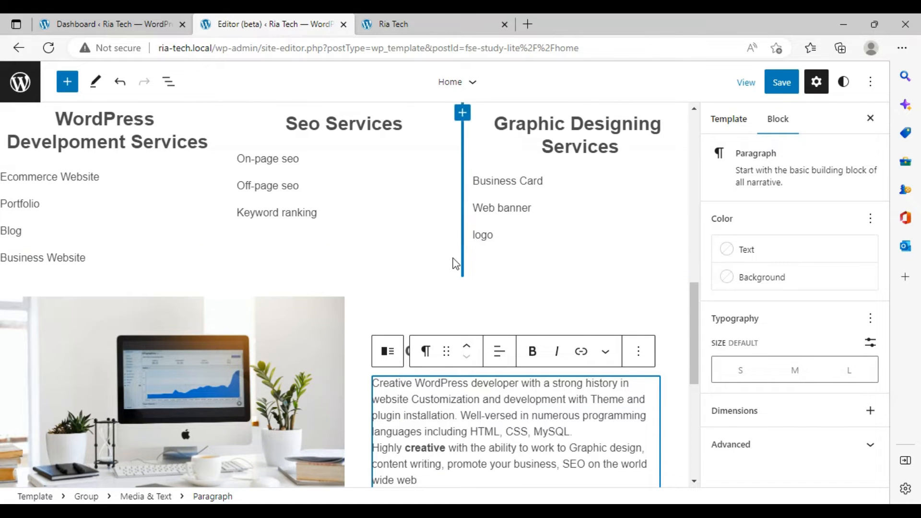
# - Save the Home template changes
pyautogui.scroll(-3, 341, 336)
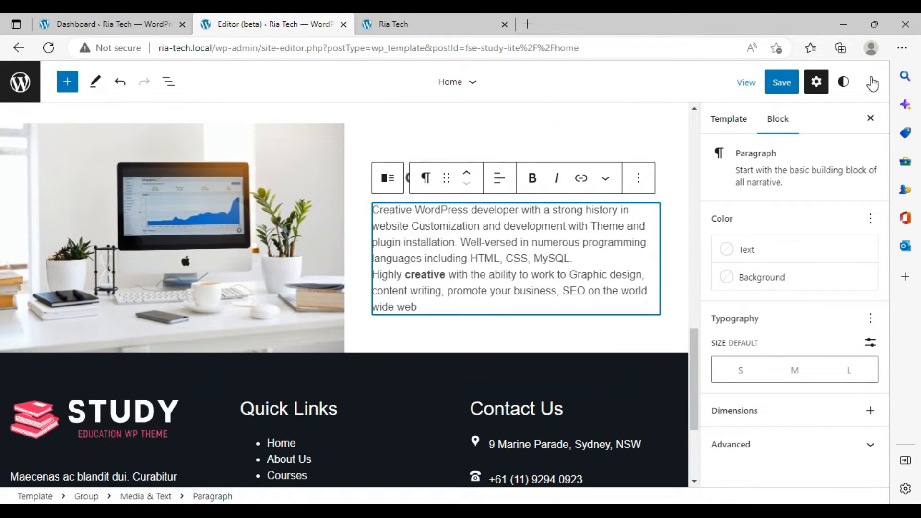
pyautogui.click(781, 82)
pyautogui.click(748, 82)
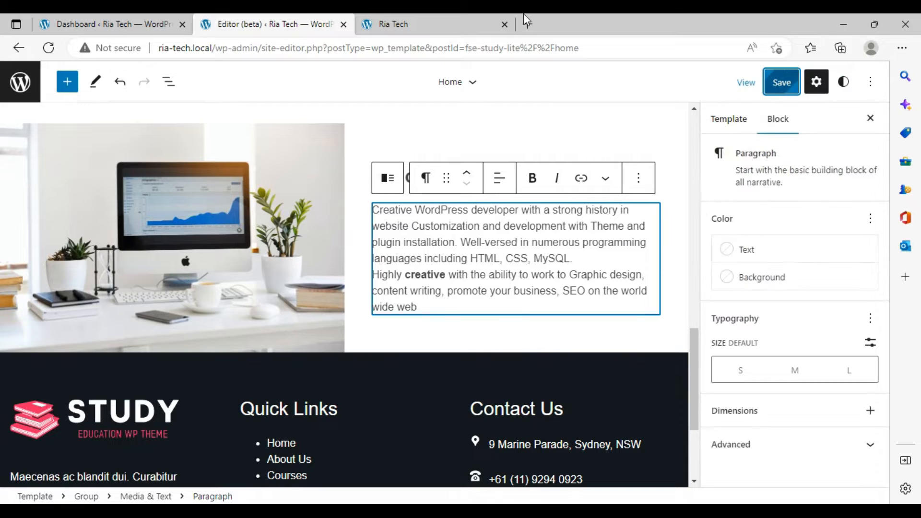
# - Reload the live Ria Tech homepage and review the new Welcome section
pyautogui.click(420, 15)
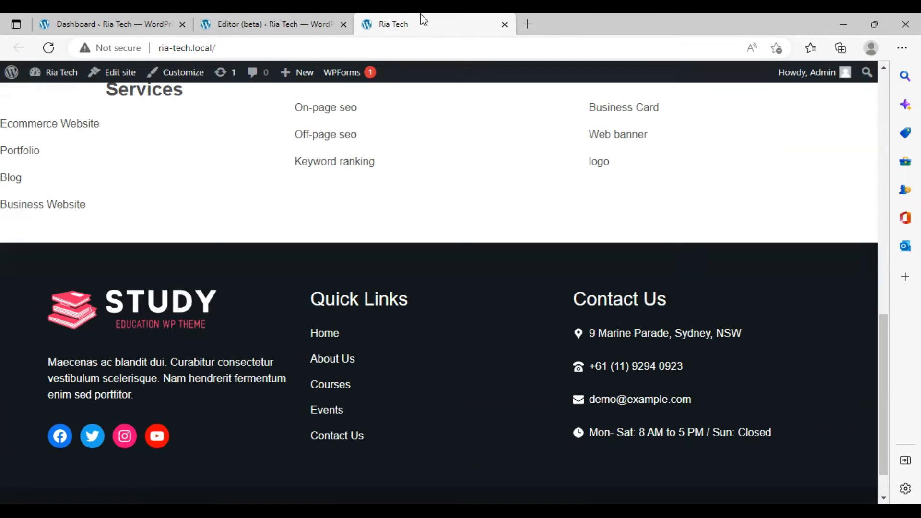
pyautogui.click(39, 48)
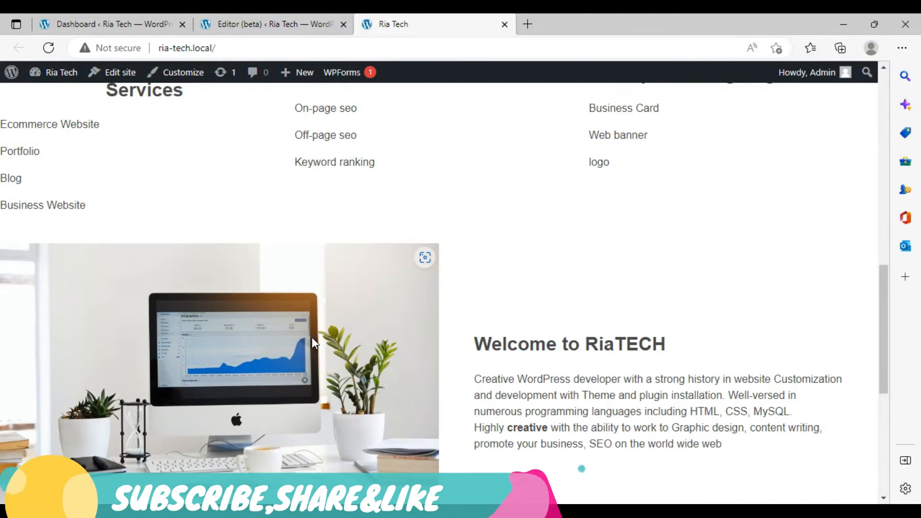
pyautogui.scroll(9, 312, 343)
pyautogui.scroll(-11, 311, 342)
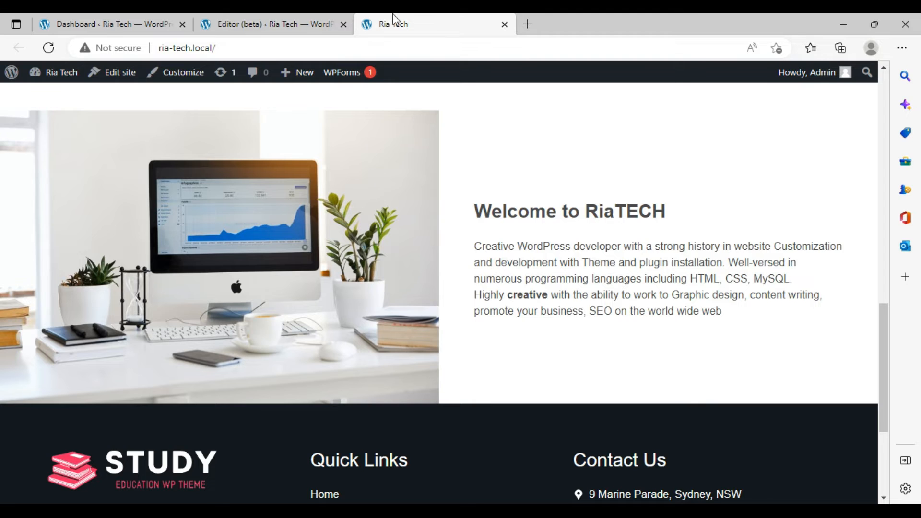
pyautogui.click(256, 21)
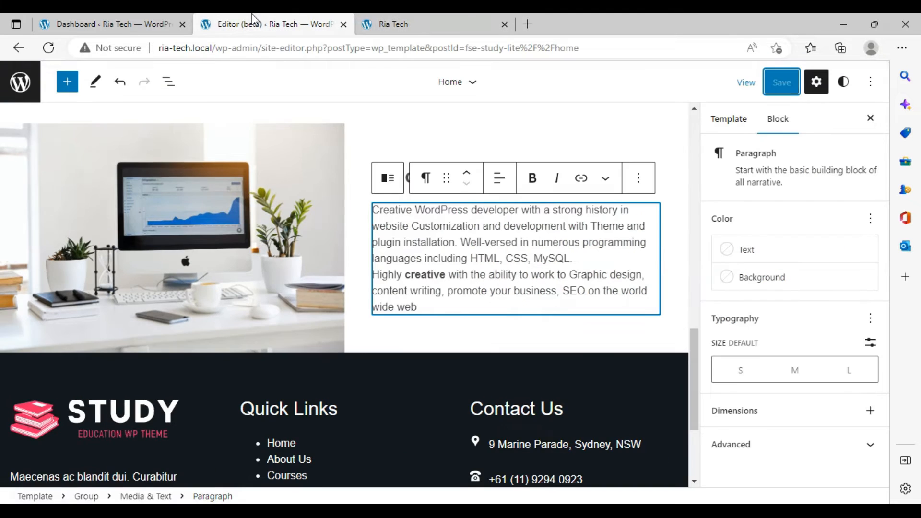
# - Paste a second copy of the description as a new paragraph and save the template
pyautogui.click(345, 352)
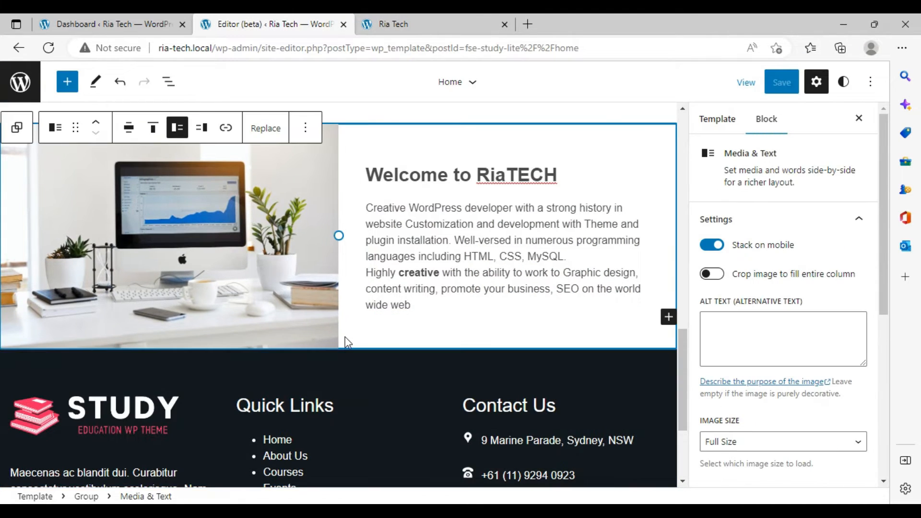
pyautogui.click(414, 231)
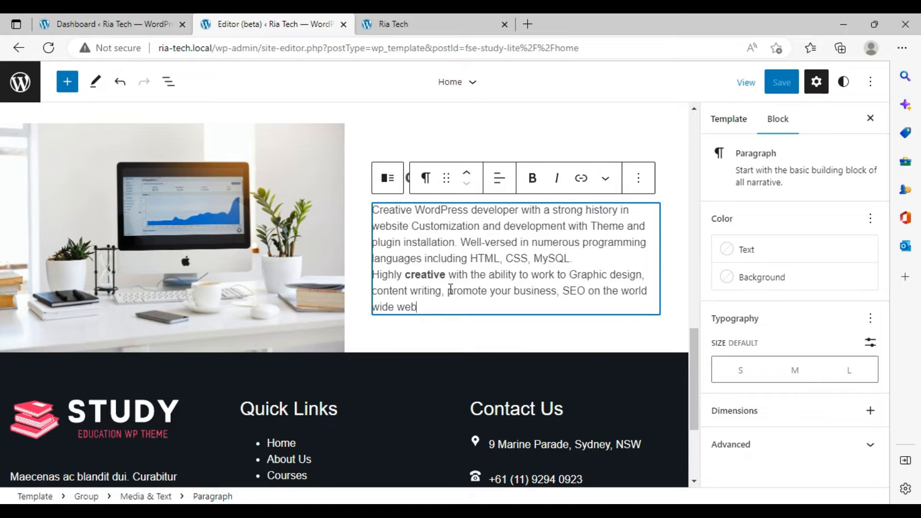
pyautogui.press('Return')
pyautogui.write('Creative WordPress developer with a strong history in website Customization and development with Theme and plugin installation. Well-versed in numerous programming languages including HTML, CSS, MySQL. Highly creative with the ability to work to Graphic design, content writing, promote your business, SEO on the world wide web')
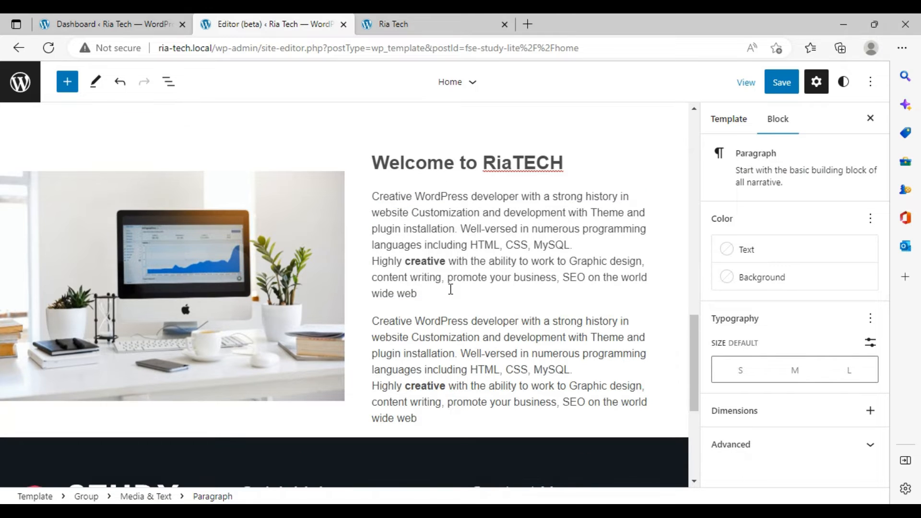
pyautogui.click(782, 82)
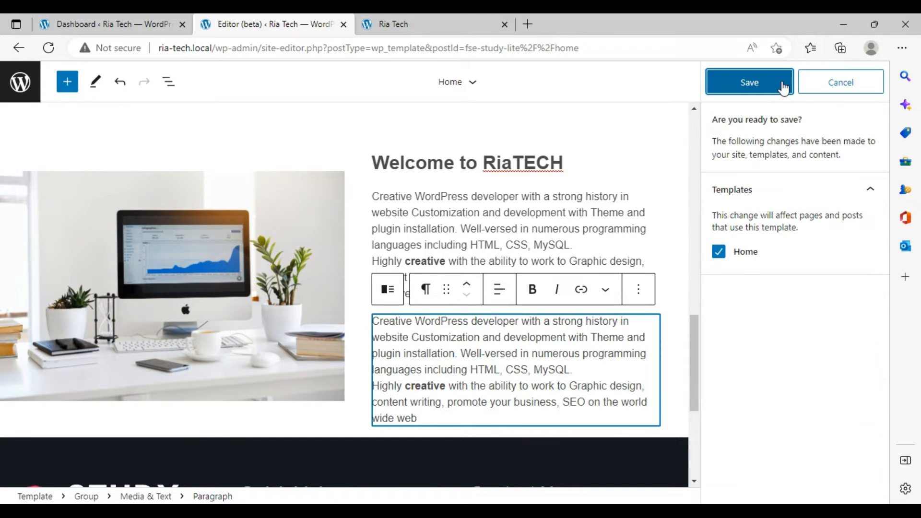
pyautogui.click(782, 84)
# - Reload the live homepage and review the Welcome section with both paragraphs
pyautogui.click(411, 22)
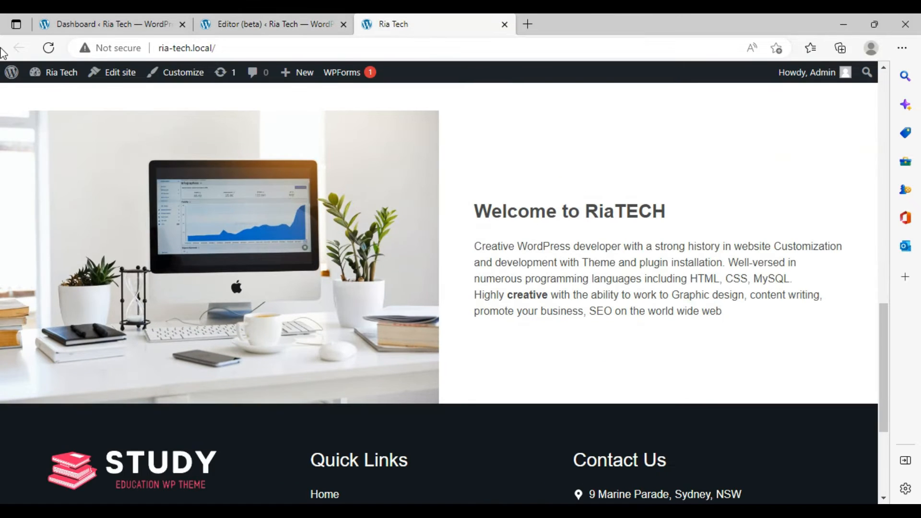
pyautogui.click(56, 54)
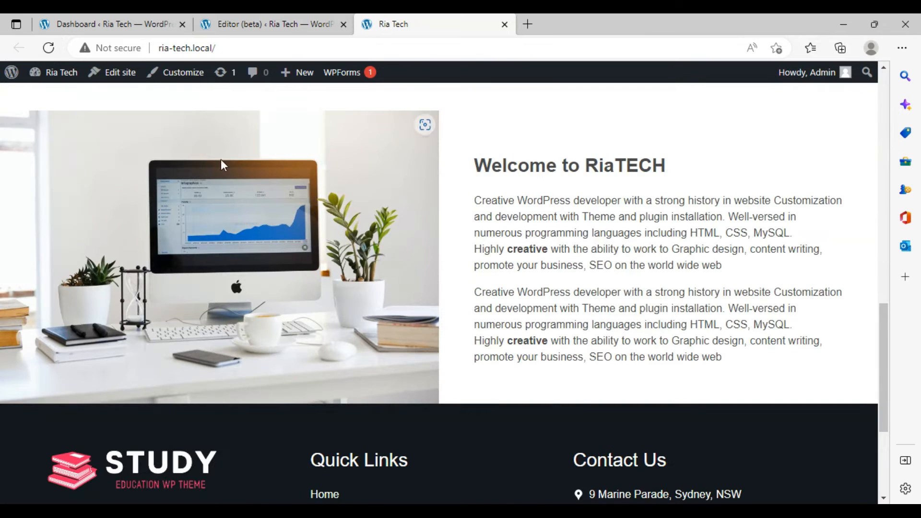
pyautogui.scroll(1, 598, 278)
pyautogui.scroll(-3, 598, 278)
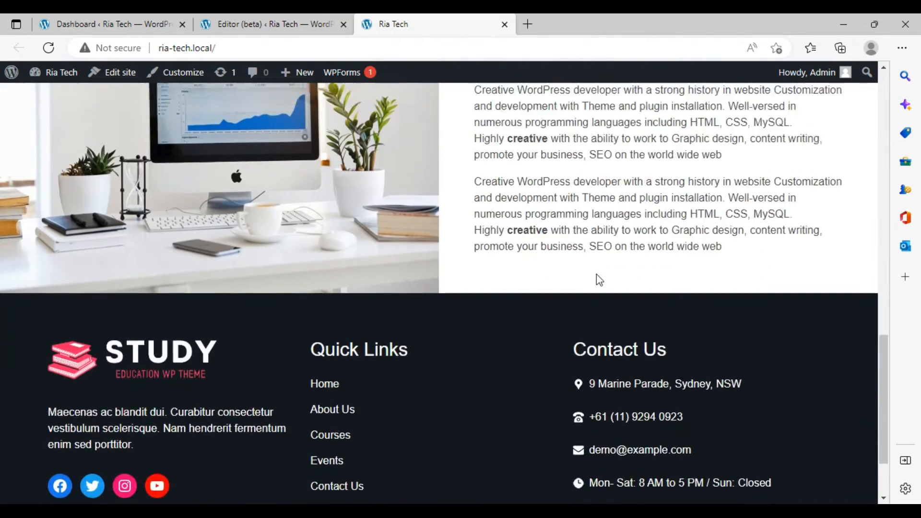
pyautogui.scroll(3, 598, 278)
pyautogui.hotkey('ctrl', 'shift', 'Tab')
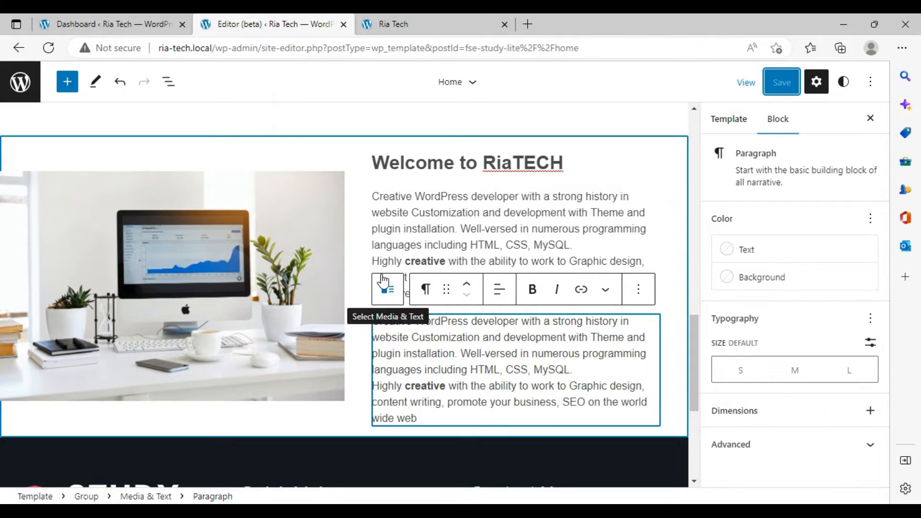
# - Insert a Media & Text block at the end of the homepage's main group, below the Welcome section
pyautogui.scroll(10, 99, 161)
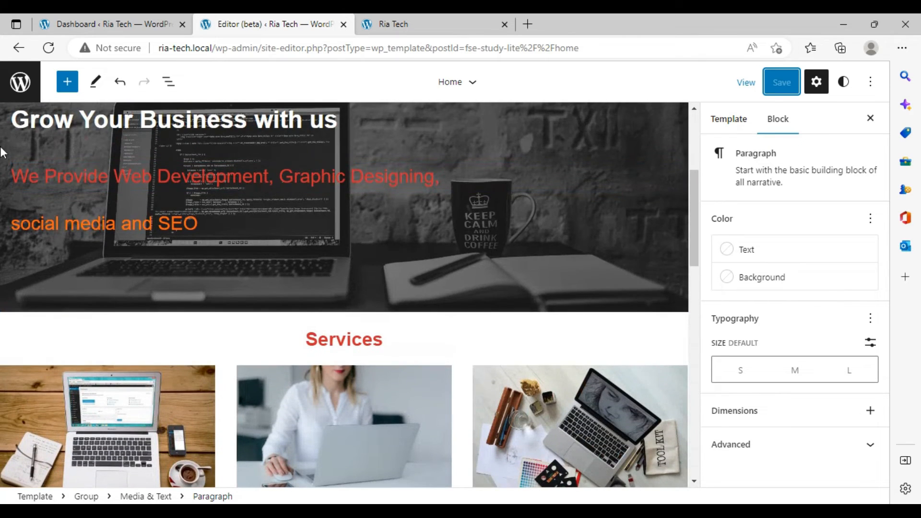
pyautogui.click(8, 127)
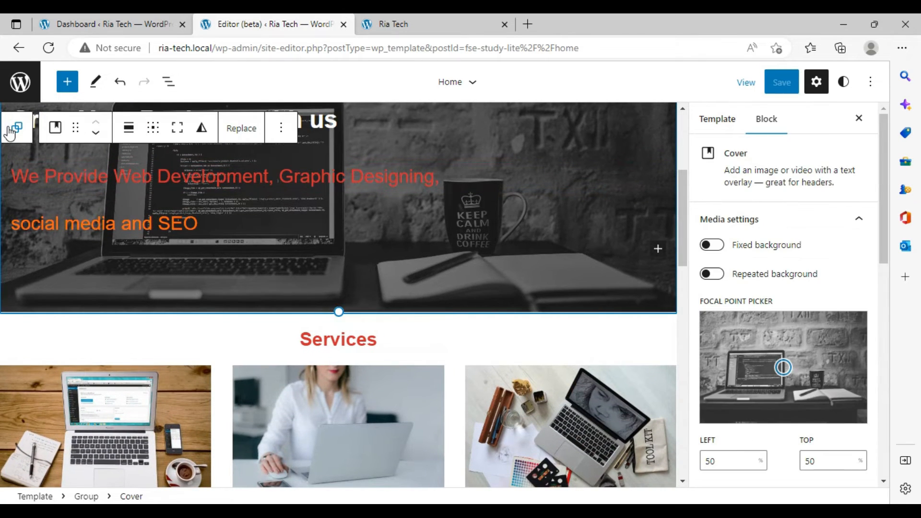
pyautogui.click(15, 126)
pyautogui.scroll(-15, 446, 351)
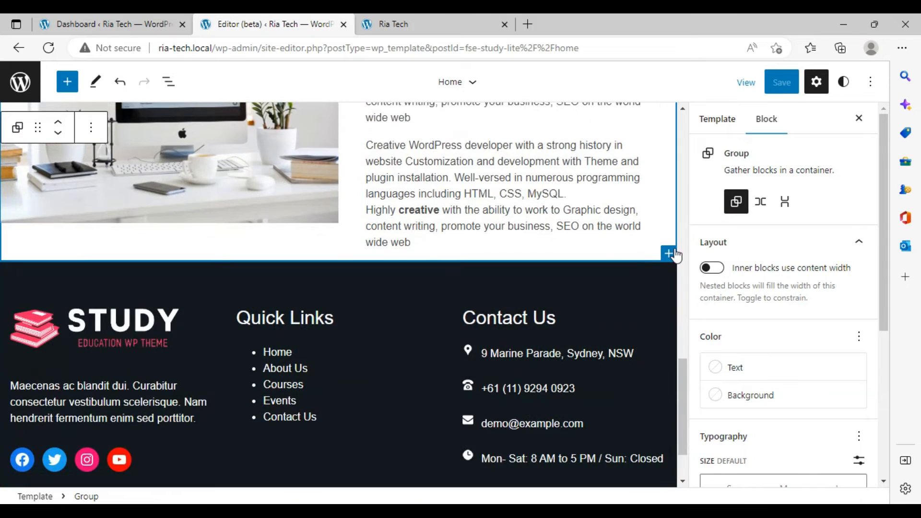
pyautogui.click(668, 253)
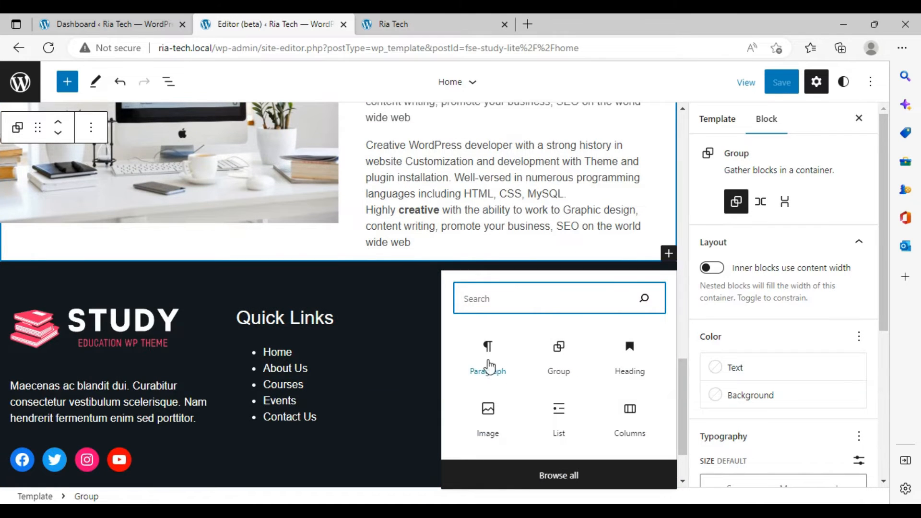
pyautogui.write('m')
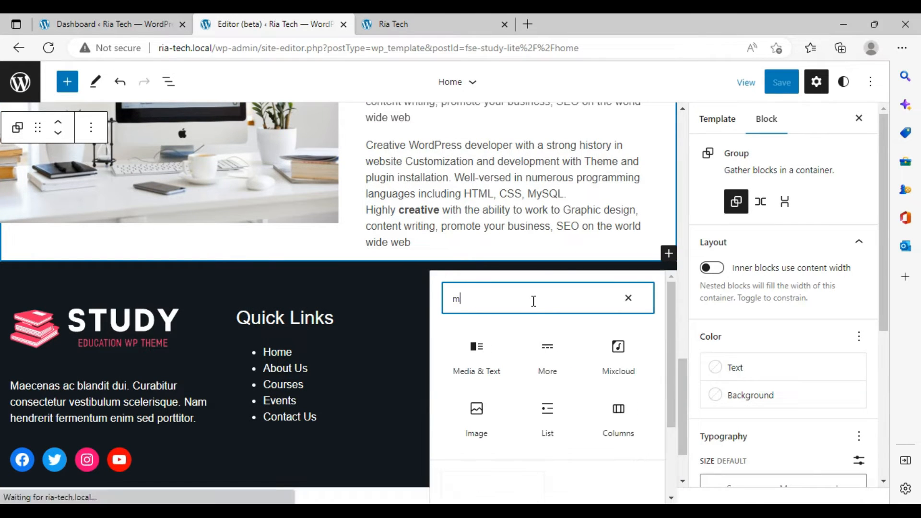
pyautogui.write('ed')
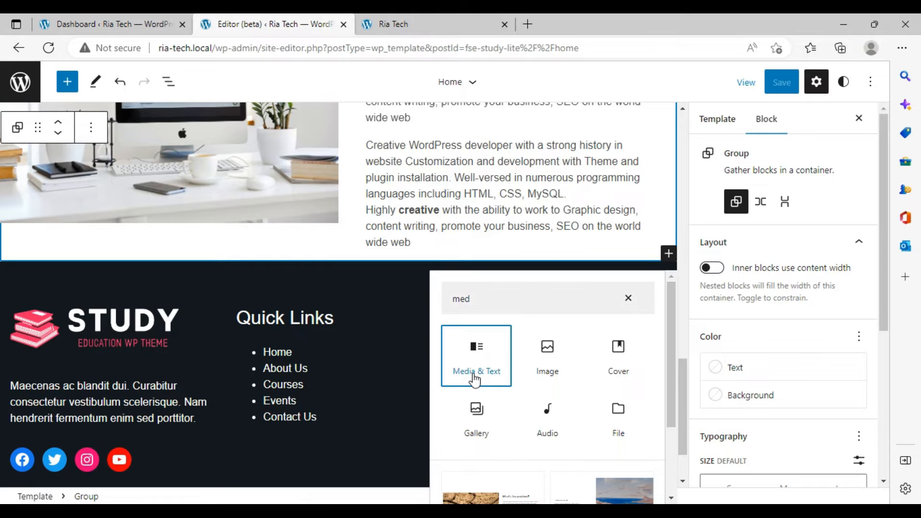
pyautogui.click(470, 374)
# - Upload the 'intro riatech' video from Downloads as the new block's media
pyautogui.click(20, 358)
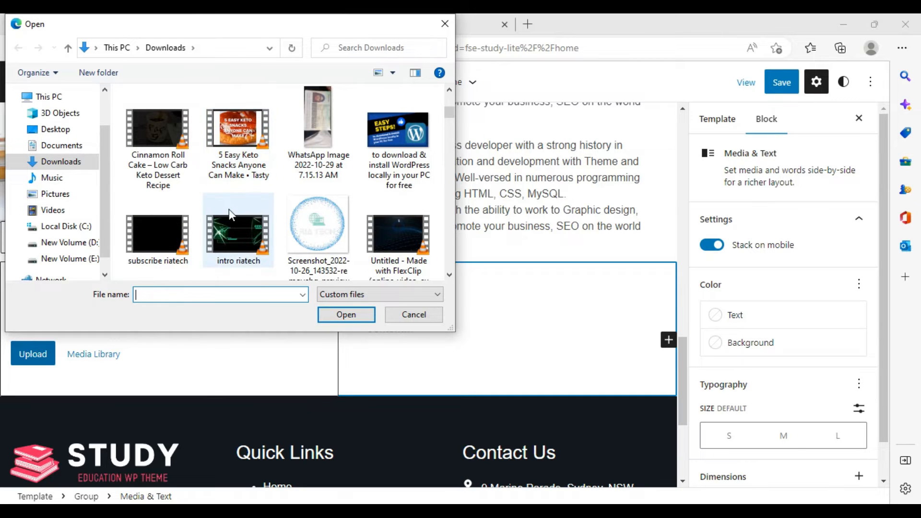
pyautogui.click(236, 230)
pyautogui.click(337, 312)
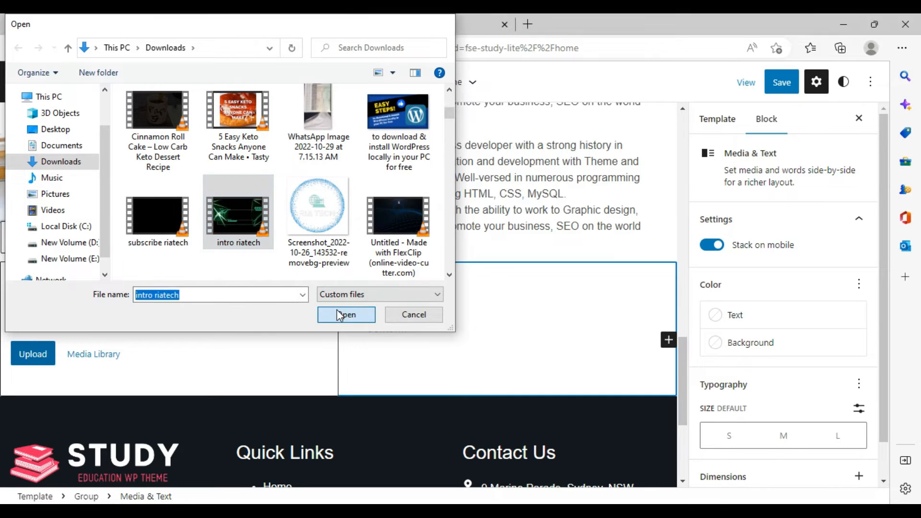
# - Paste the description text into the new block's content paragraph and save the template
pyautogui.click(425, 353)
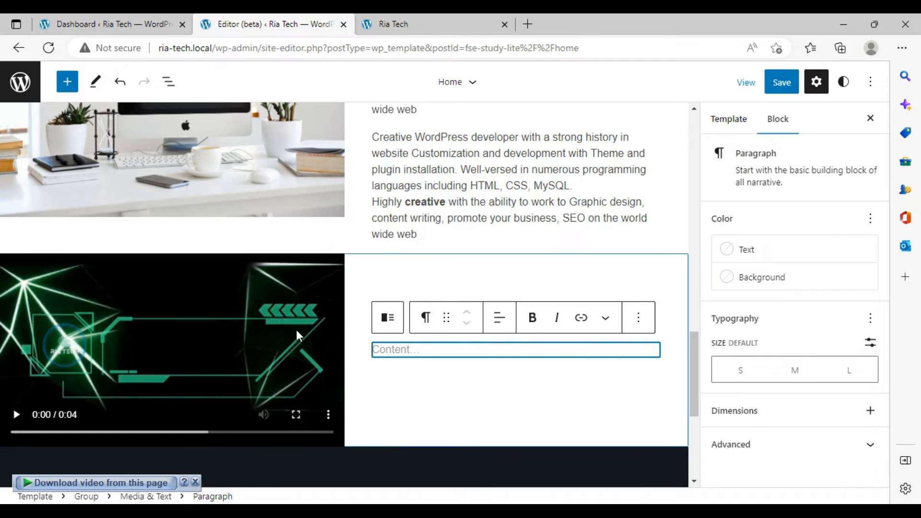
pyautogui.write('Creative WordPress developer with a strong history in website Customization and development with Theme and plugin installation. Well-versed in numerous programming languages including HTML, CSS, MySQL. Highly creative with the ability to work to Graphic design, content writing, promote your business, SEO on the world wide web')
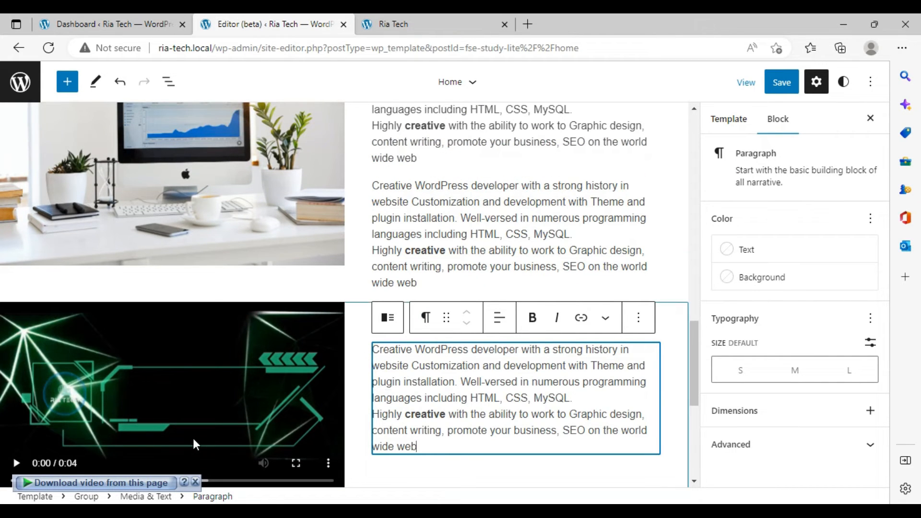
pyautogui.click(781, 90)
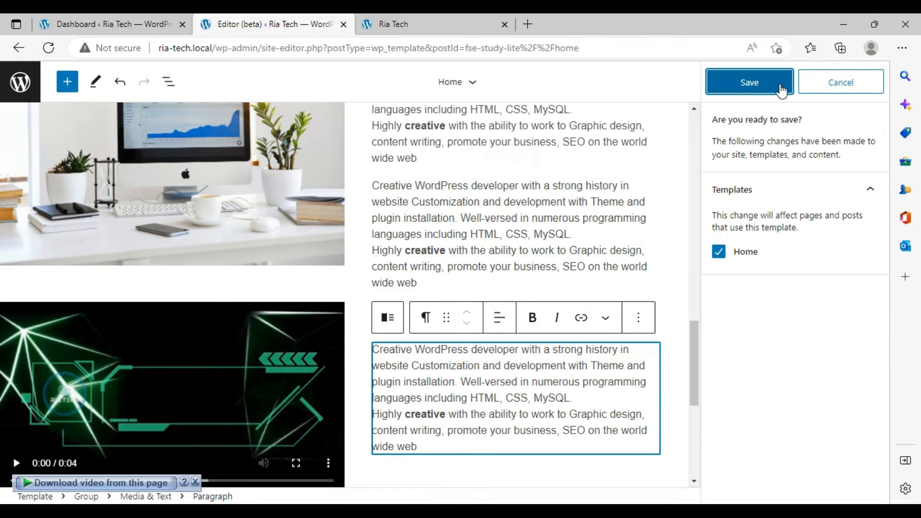
pyautogui.click(783, 90)
# - Reload the live homepage and play the new video section to review it
pyautogui.click(421, 19)
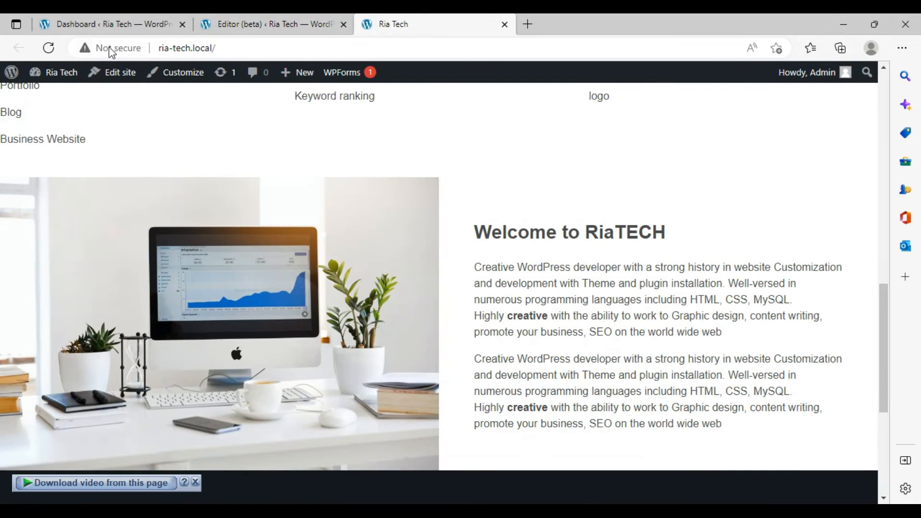
pyautogui.click(49, 48)
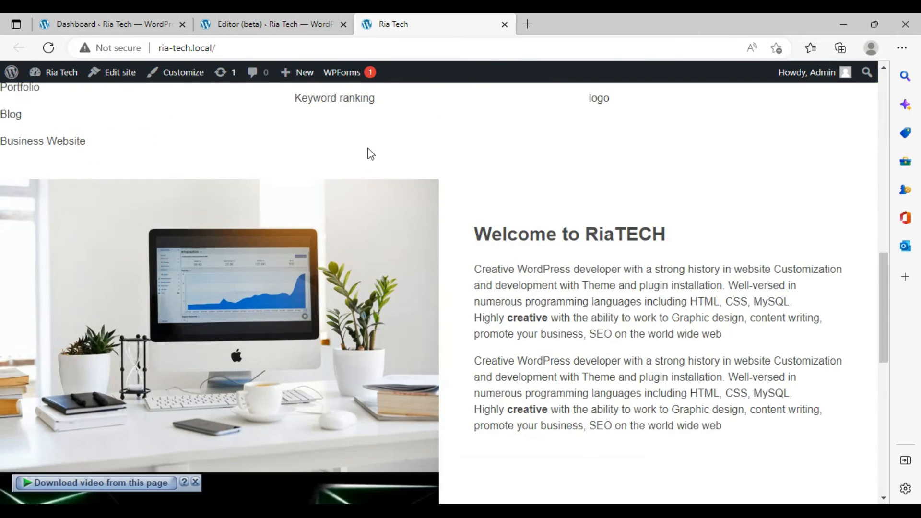
pyautogui.scroll(-5, 368, 151)
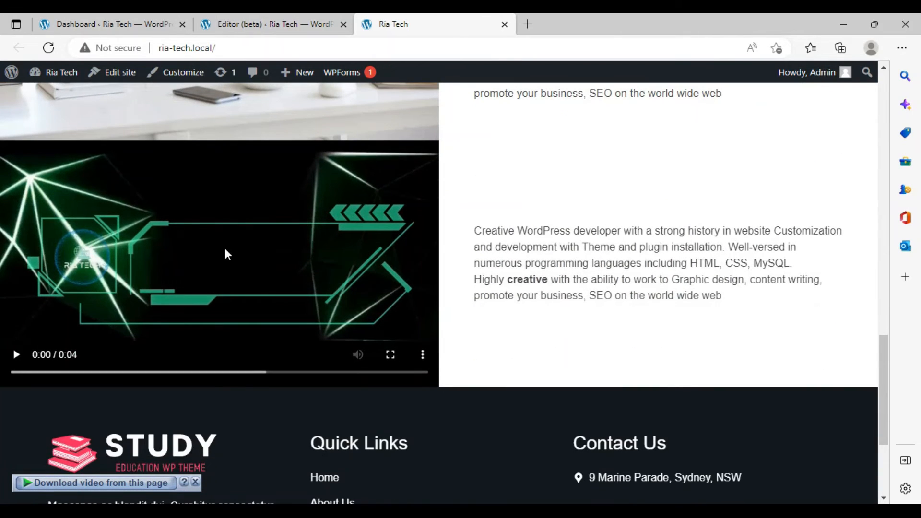
pyautogui.click(8, 356)
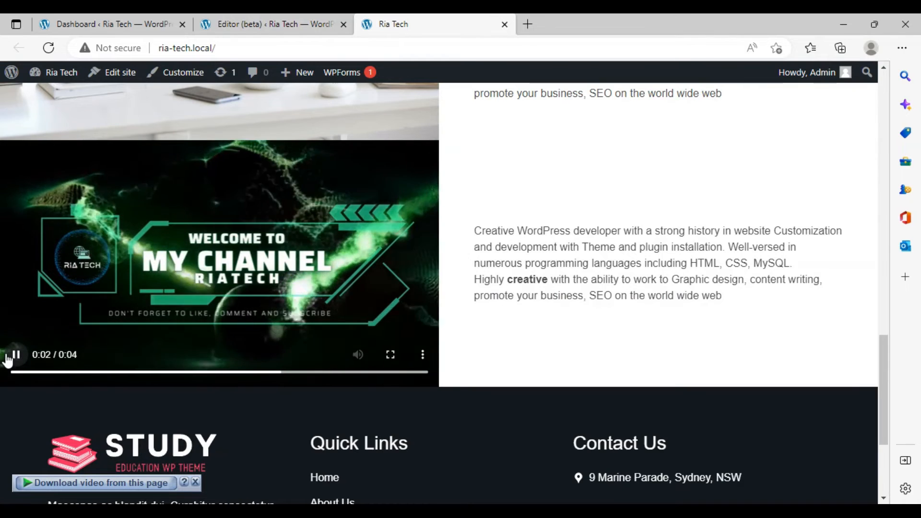
pyautogui.click(8, 356)
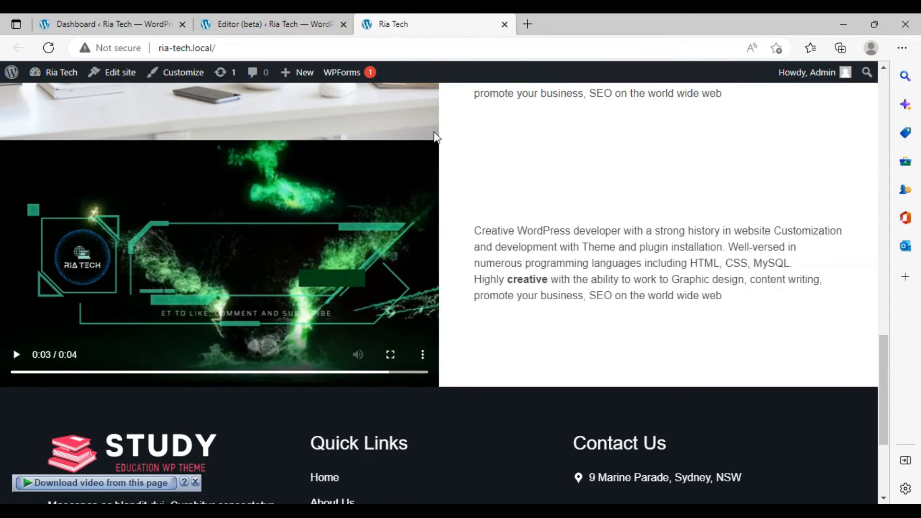
# - Add a Heading block at the end of the homepage group, after the video section
pyautogui.click(290, 24)
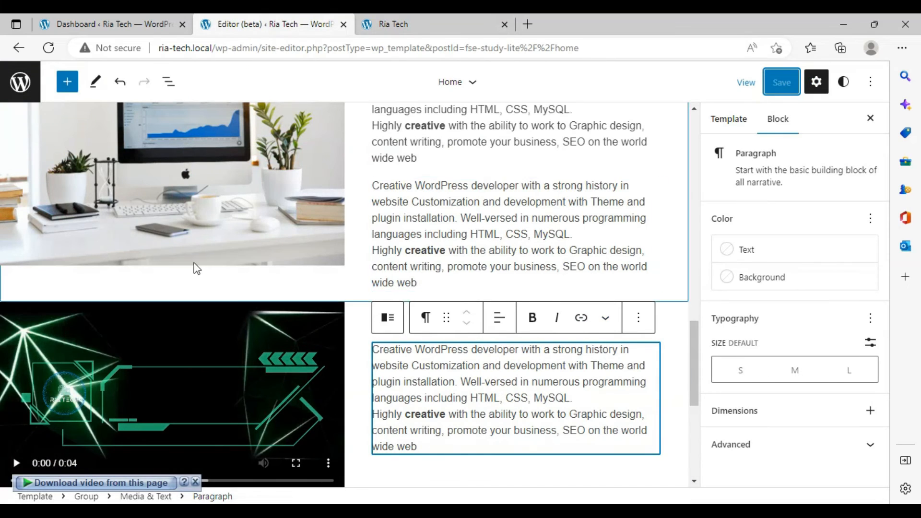
pyautogui.scroll(8, 61, 266)
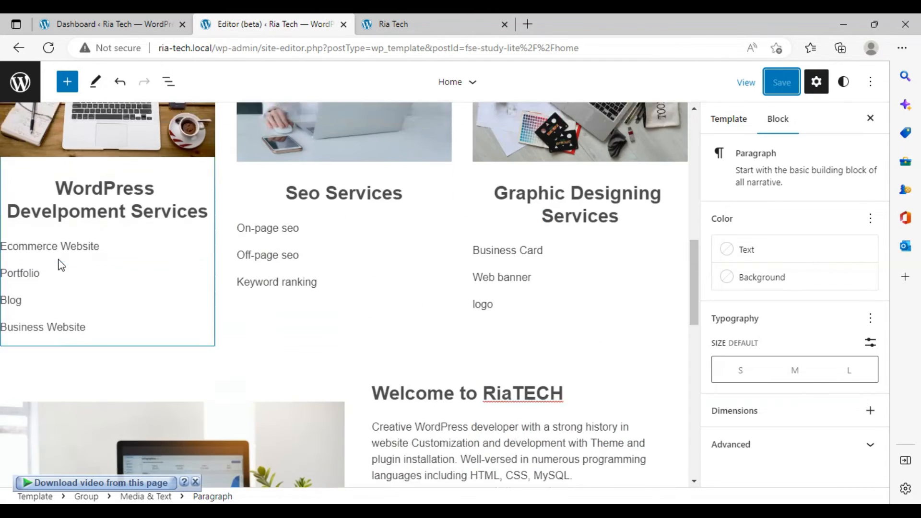
pyautogui.scroll(5, 61, 265)
pyautogui.click(7, 208)
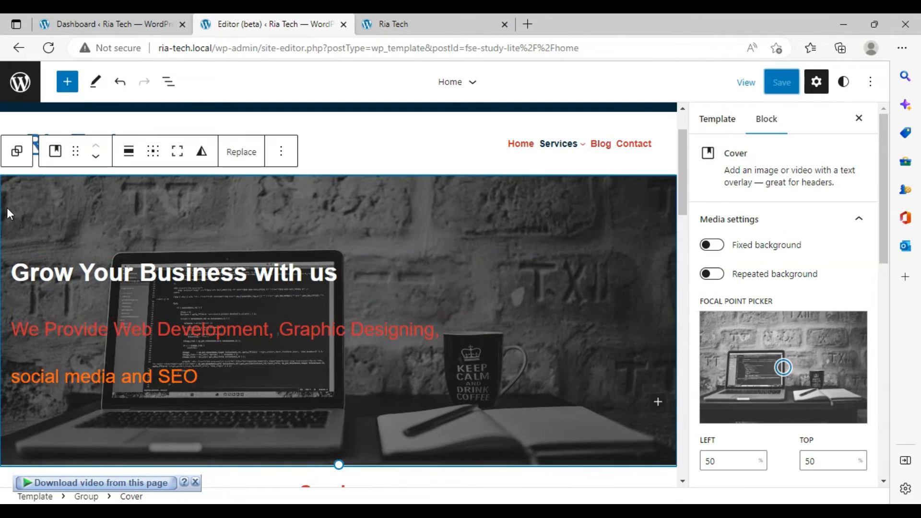
pyautogui.click(16, 151)
pyautogui.scroll(-12, 324, 372)
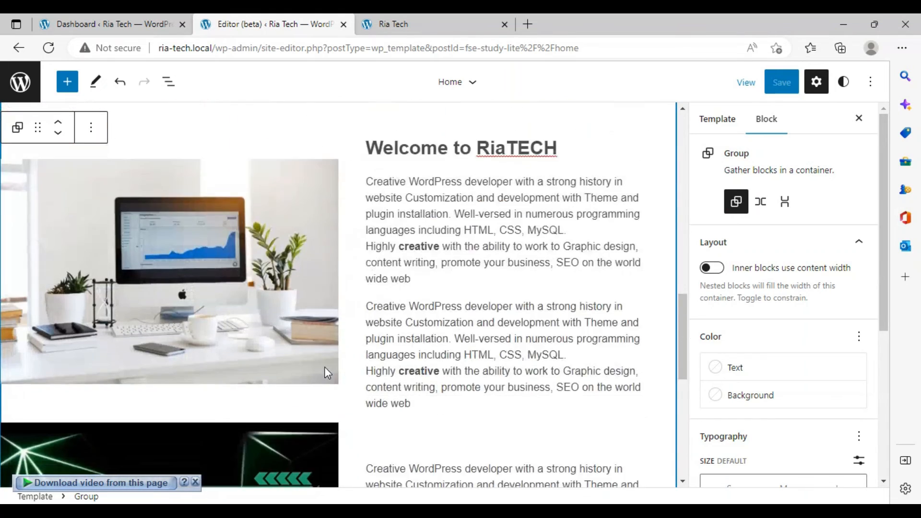
pyautogui.scroll(-5, 324, 370)
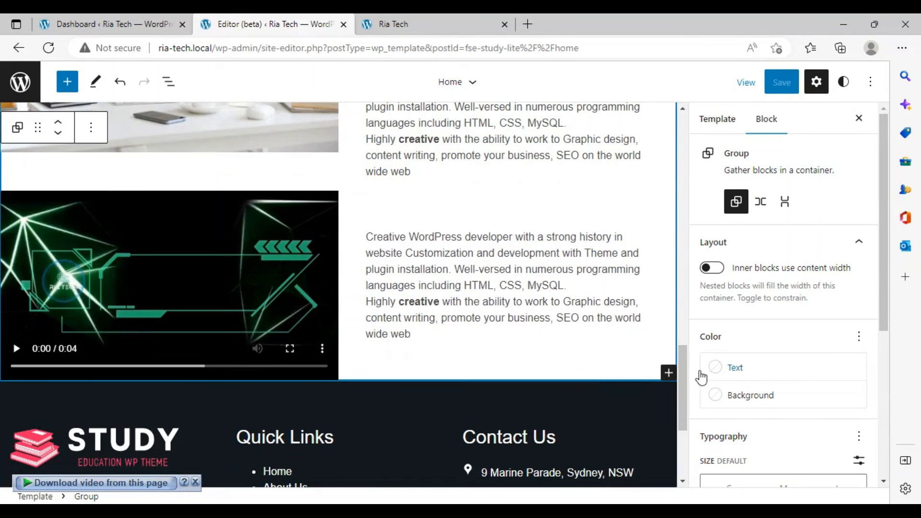
pyautogui.click(668, 373)
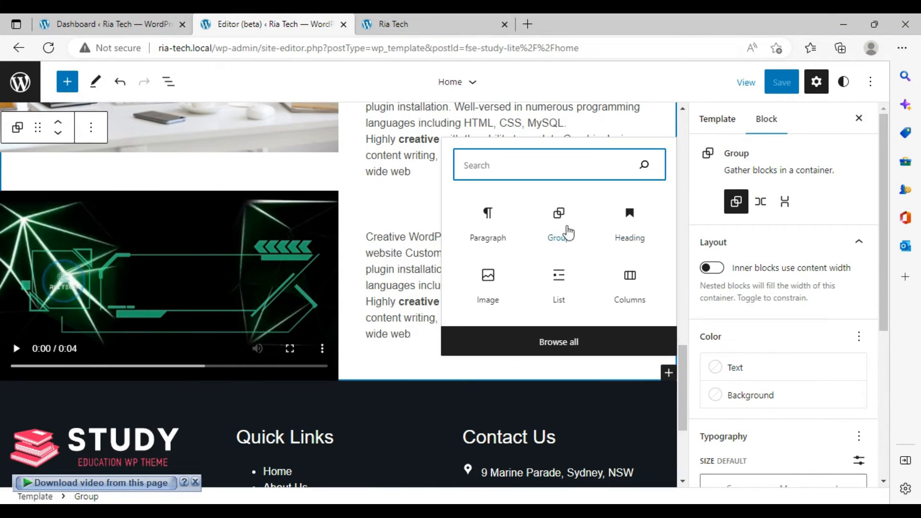
pyautogui.click(626, 234)
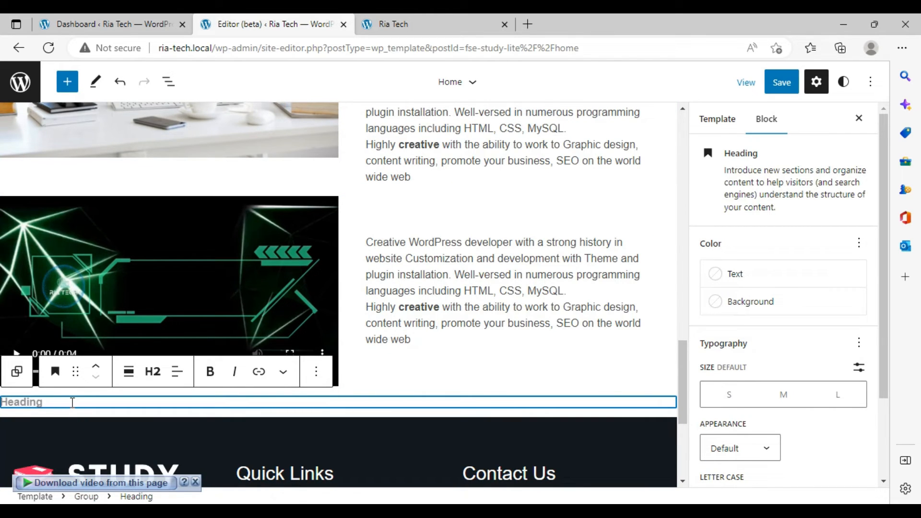
# - Enter the heading 'Video Section', set its size to large and centre the text
pyautogui.write('M')
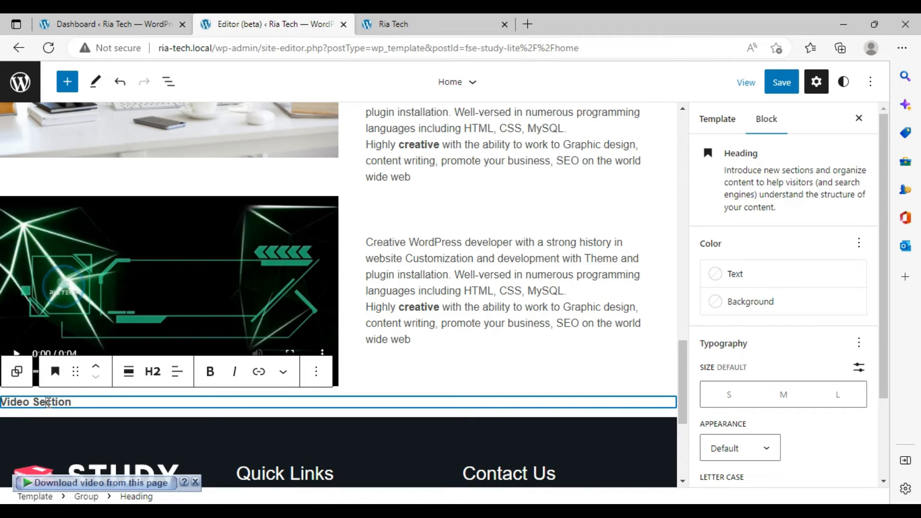
pyautogui.click(840, 404)
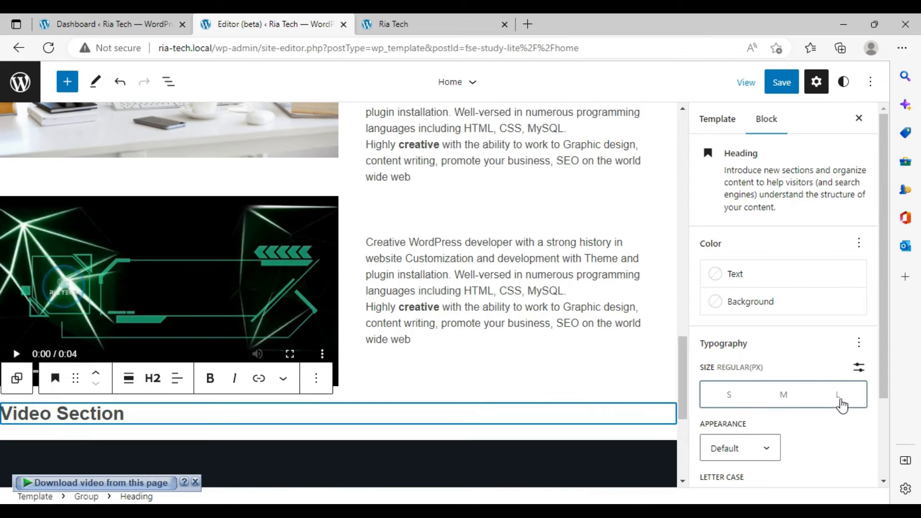
pyautogui.click(177, 378)
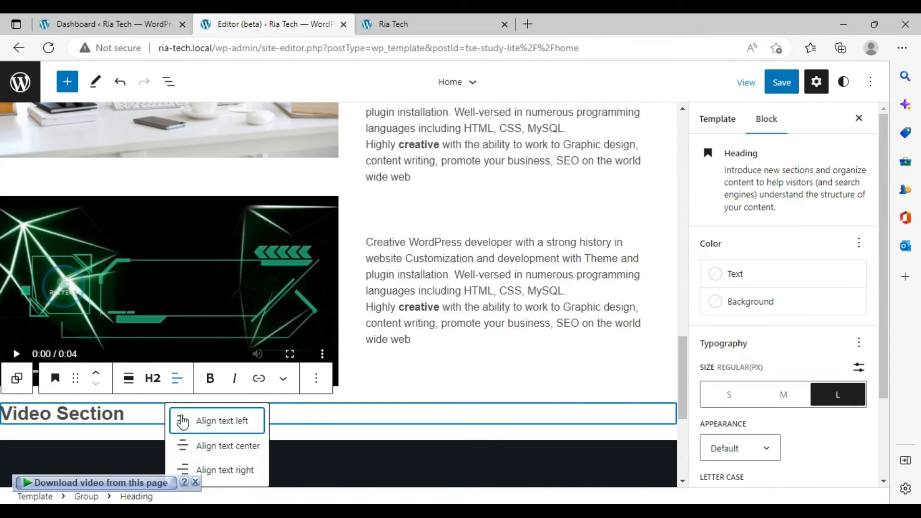
pyautogui.click(206, 442)
# - Move the heading above the video section and retitle it 'Web Development'
pyautogui.click(300, 416)
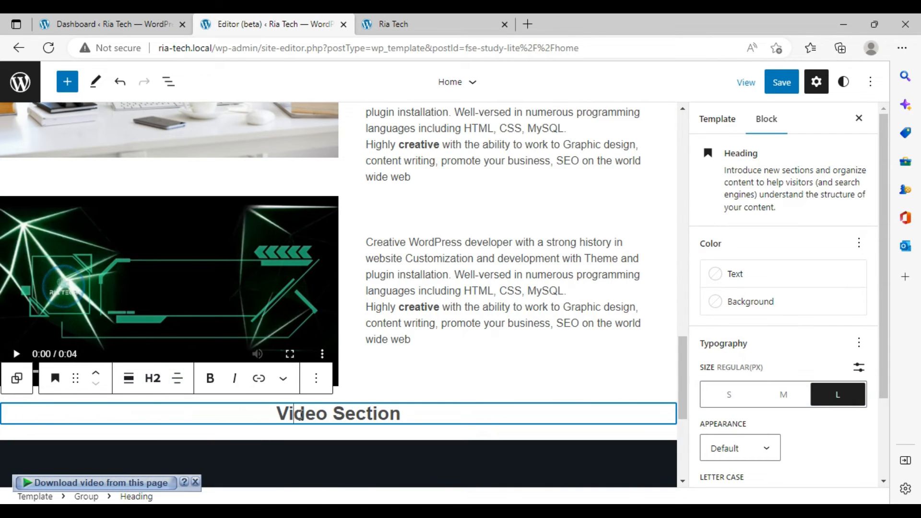
pyautogui.click(98, 372)
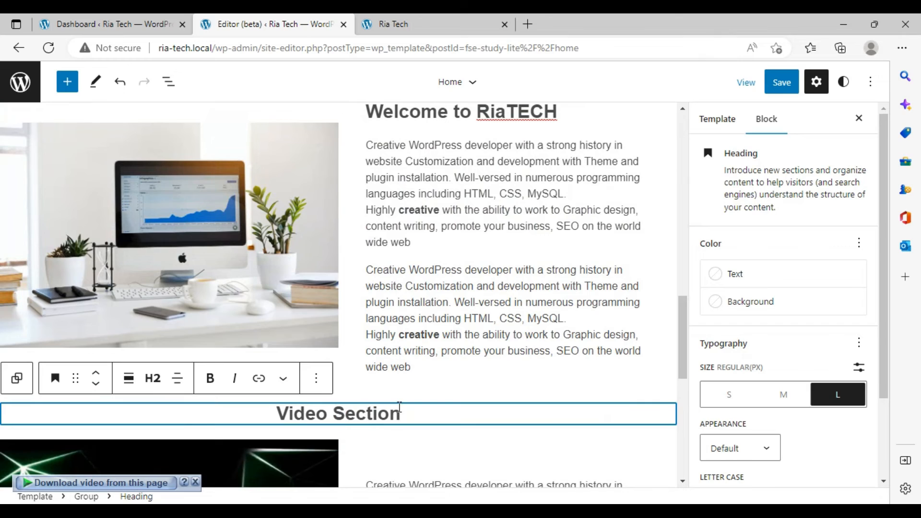
pyautogui.press('BackSpace')
pyautogui.press('BackSpace')
pyautogui.press('BackSpace')
pyautogui.press('BackSpace')
pyautogui.press('BackSpace')
pyautogui.press('BackSpace')
pyautogui.press('BackSpace')
pyautogui.press('BackSpace')
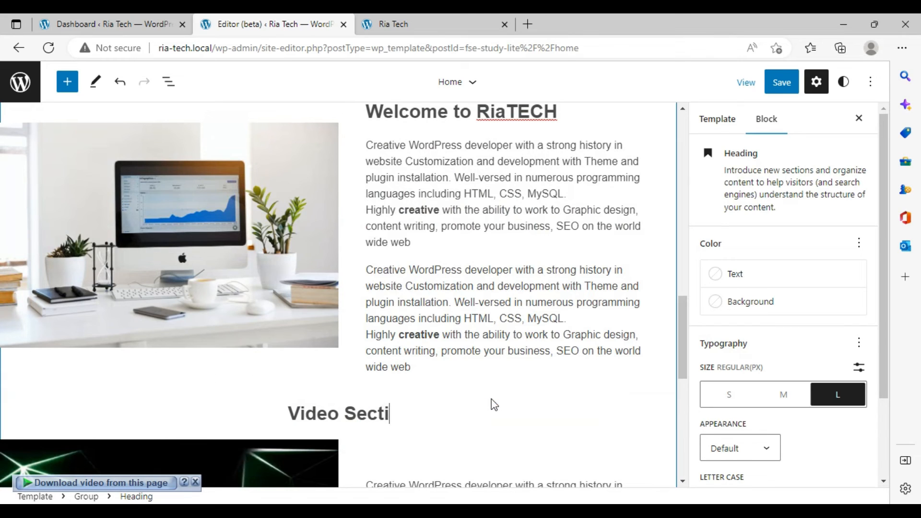
pyautogui.press('BackSpace')
pyautogui.press('BackSpace')
pyautogui.press('BackSpace')
pyautogui.press('BackSpace')
pyautogui.press('BackSpace')
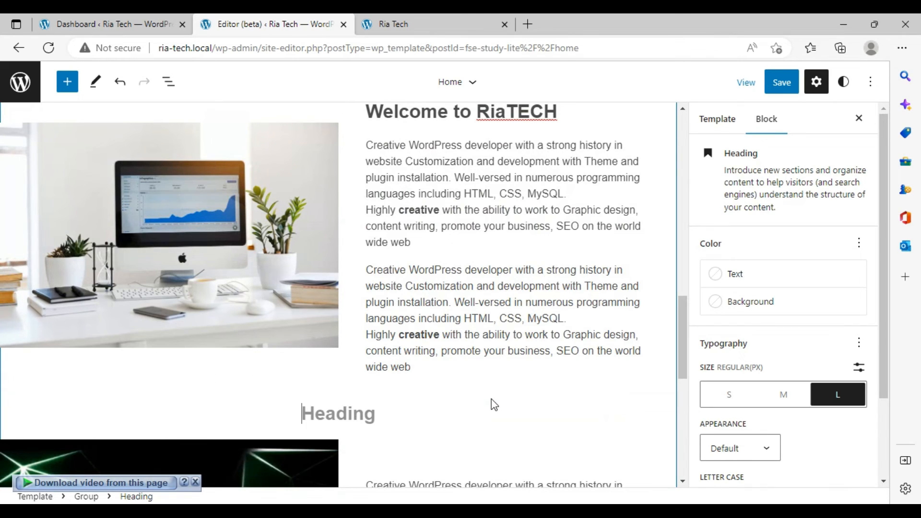
pyautogui.write('Web ')
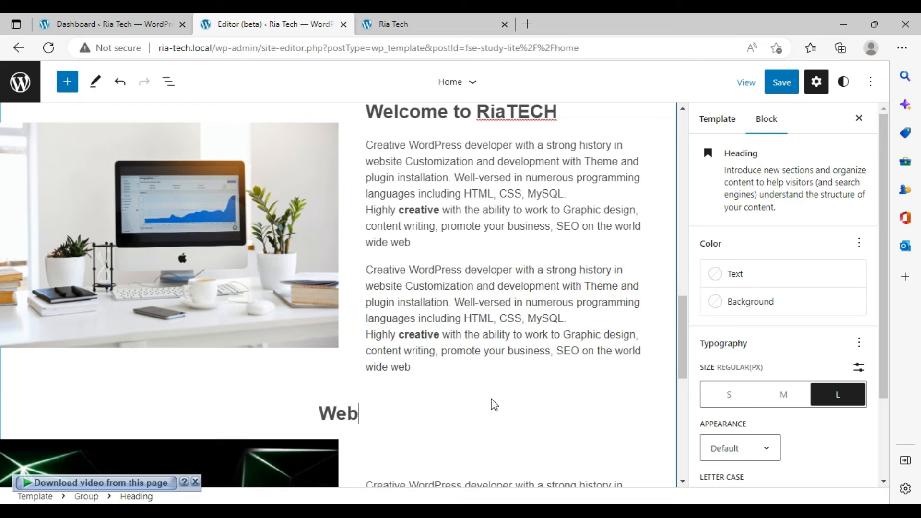
pyautogui.write('Develo')
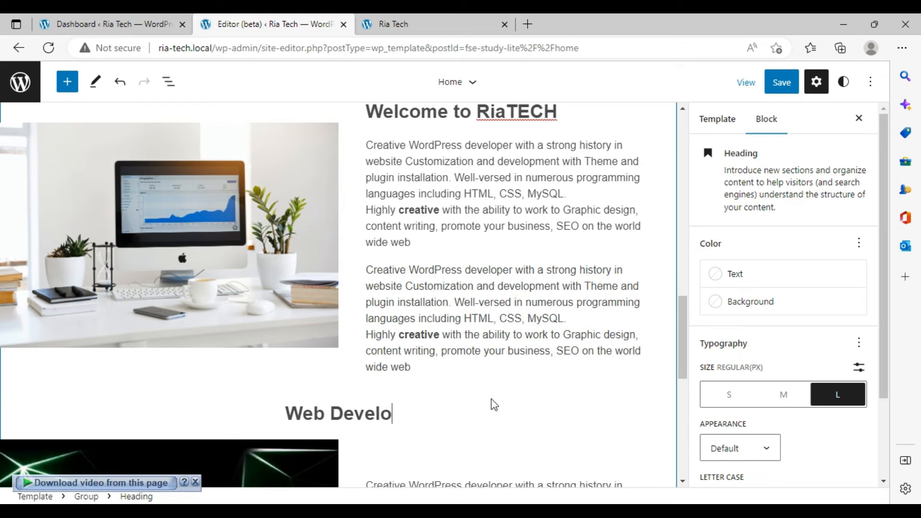
pyautogui.write('pment')
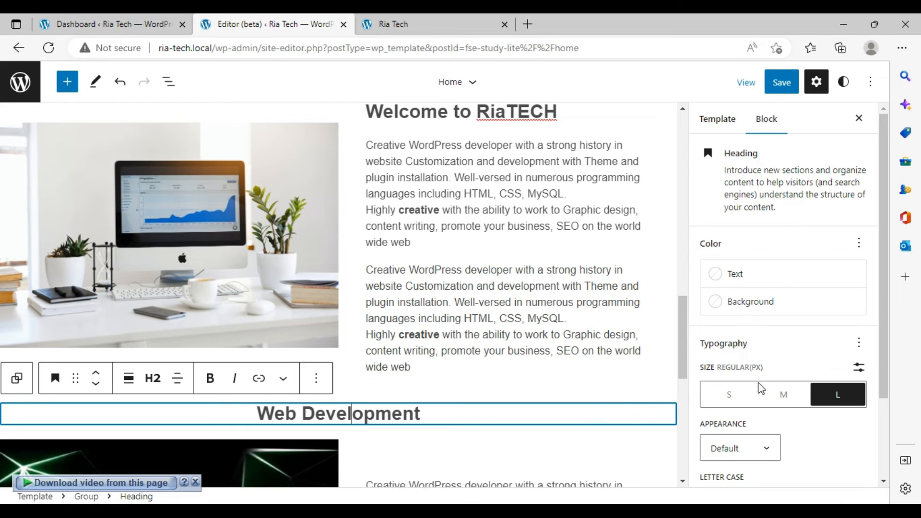
# - Colour the heading text Luminous vivid orange and save the template
pyautogui.click(725, 281)
pyautogui.click(655, 402)
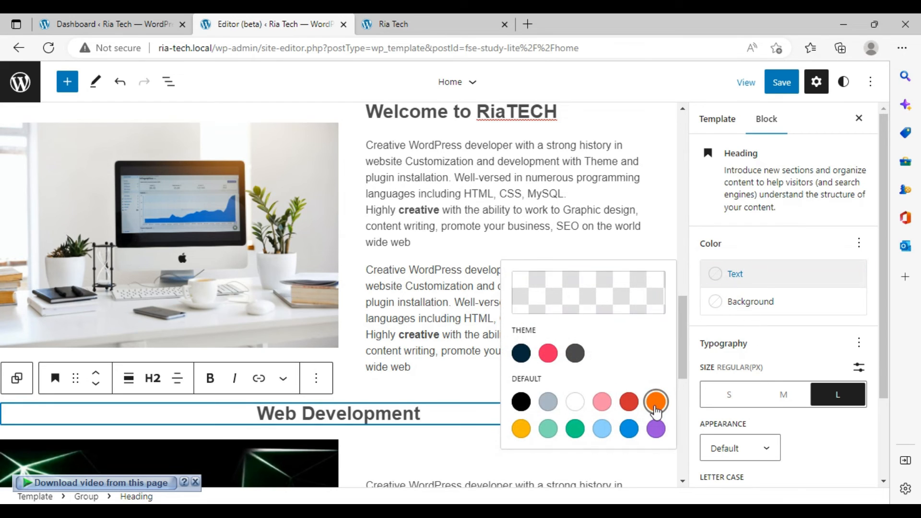
pyautogui.click(791, 85)
pyautogui.click(785, 85)
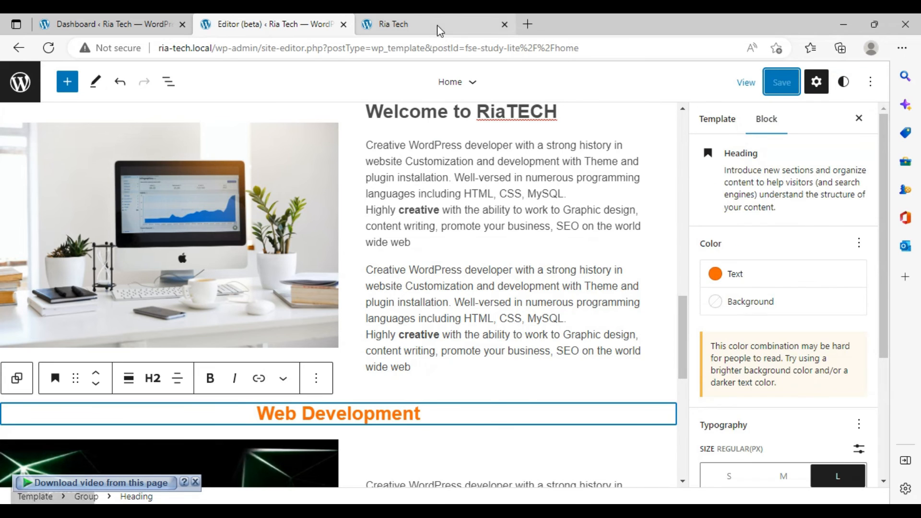
# - Reload the live homepage and review the Web Development heading and video section
pyautogui.click(438, 25)
pyautogui.click(54, 50)
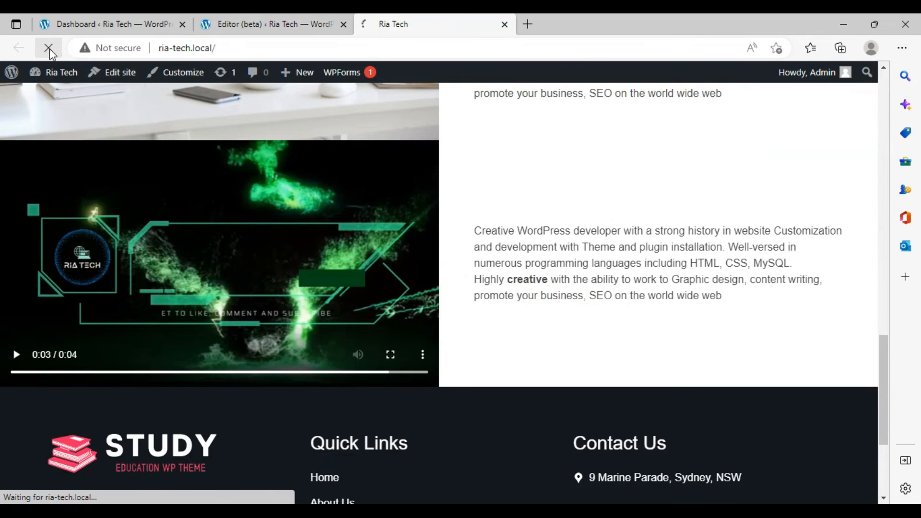
pyautogui.scroll(-5, 368, 188)
pyautogui.scroll(8, 367, 188)
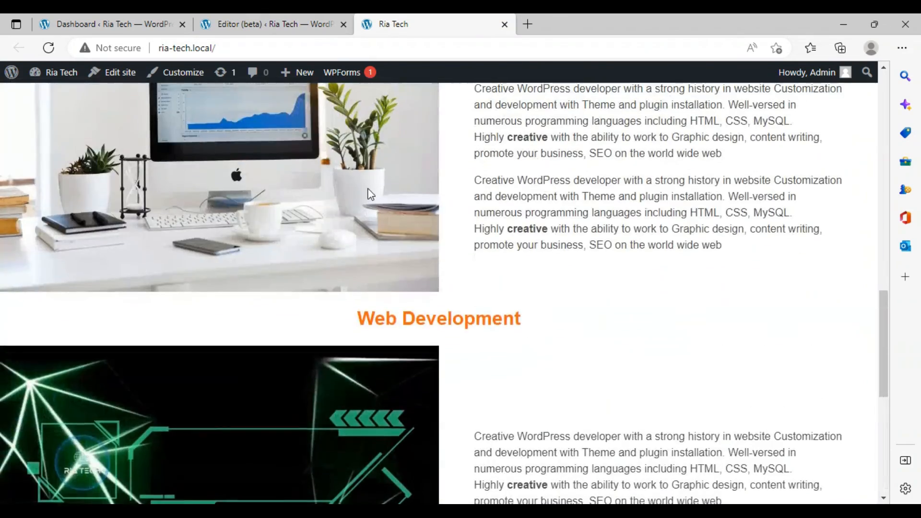
pyautogui.scroll(6, 366, 191)
pyautogui.scroll(-6, 367, 191)
pyautogui.scroll(-2, 369, 192)
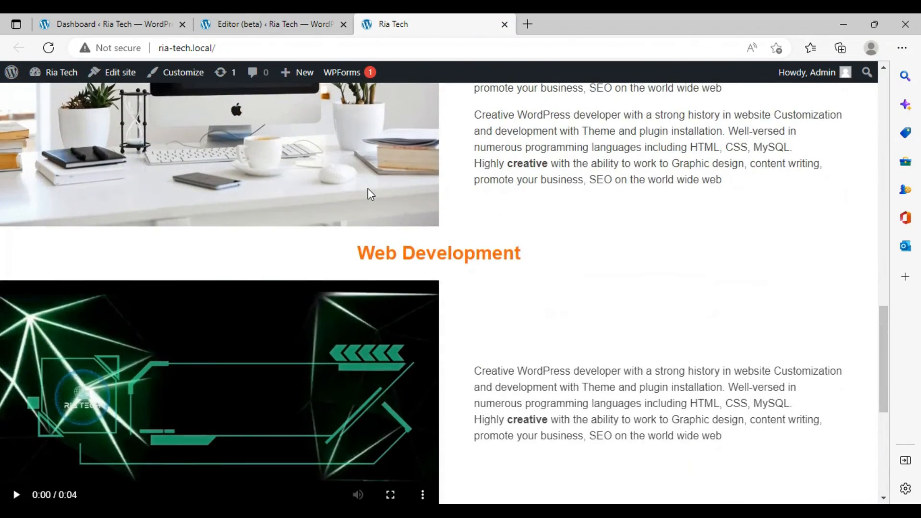
pyautogui.scroll(1, 367, 190)
pyautogui.scroll(-4, 501, 240)
pyautogui.scroll(-3, 500, 238)
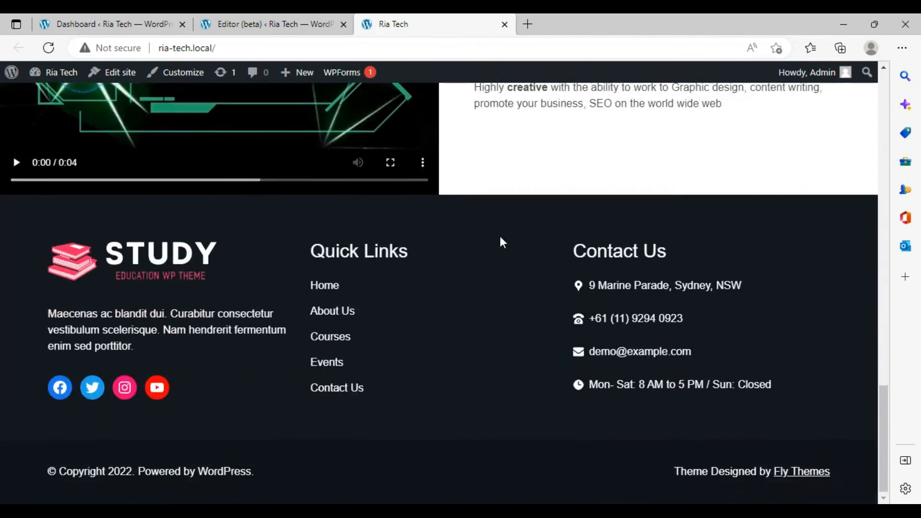
pyautogui.scroll(7, 480, 247)
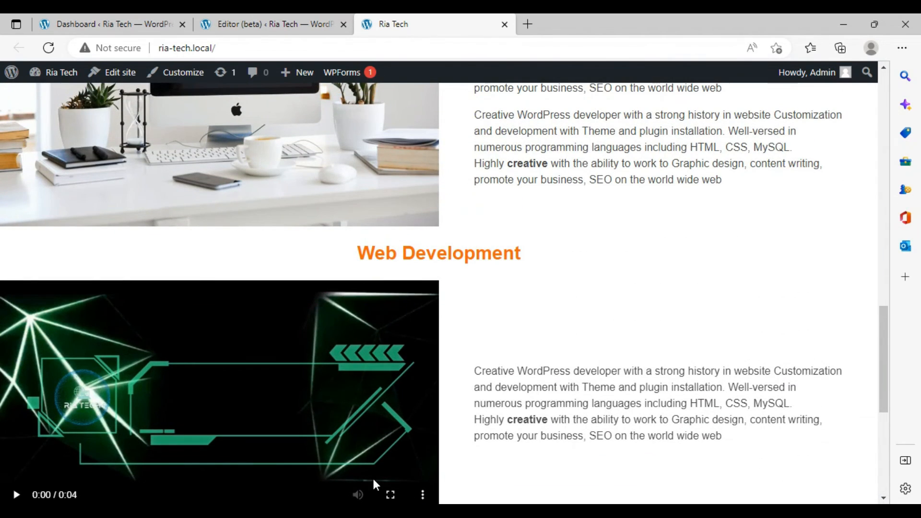